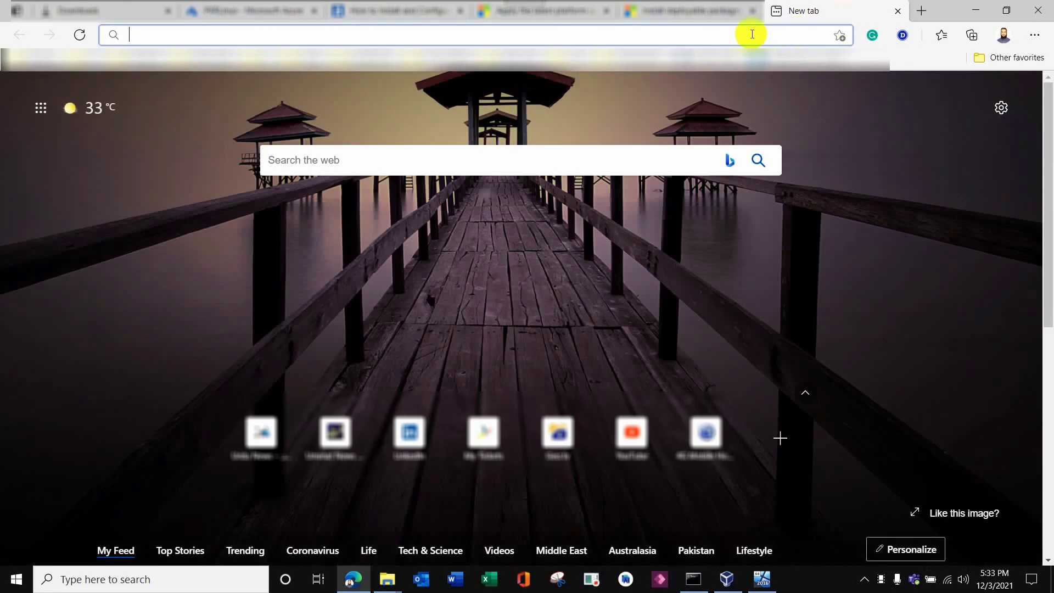
Sign in to Lifecycle Services at lcs.dynamics.com/v2 and open the Shared asset library.
text(lc)
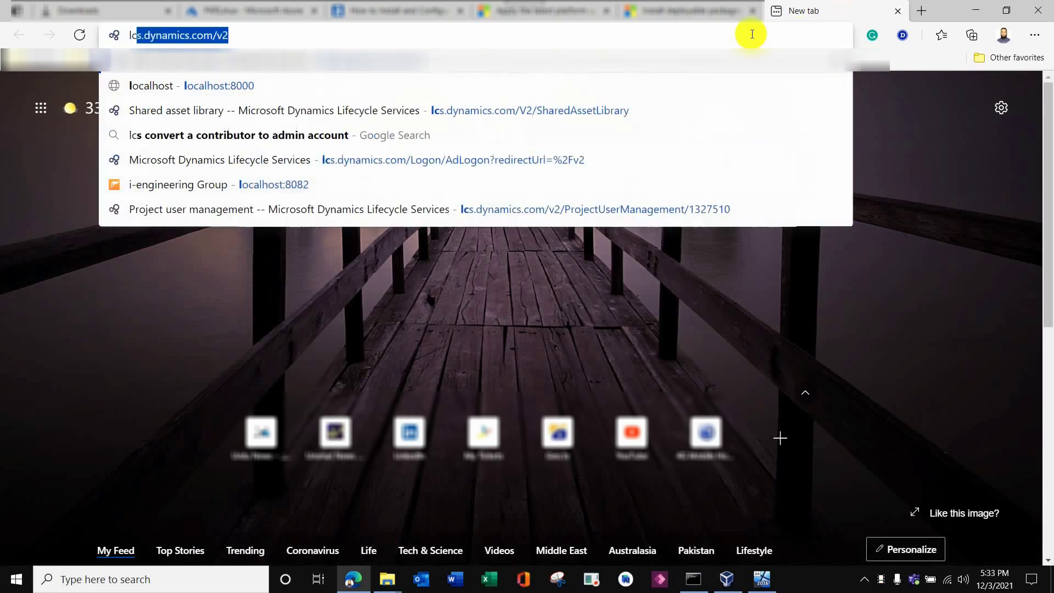
key(Return)
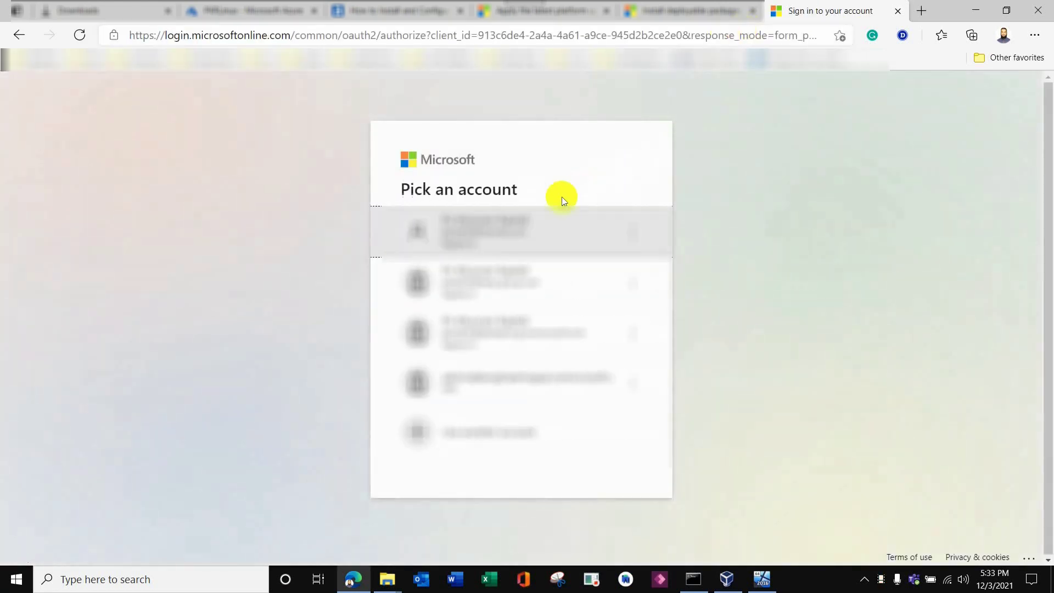
click(522, 277)
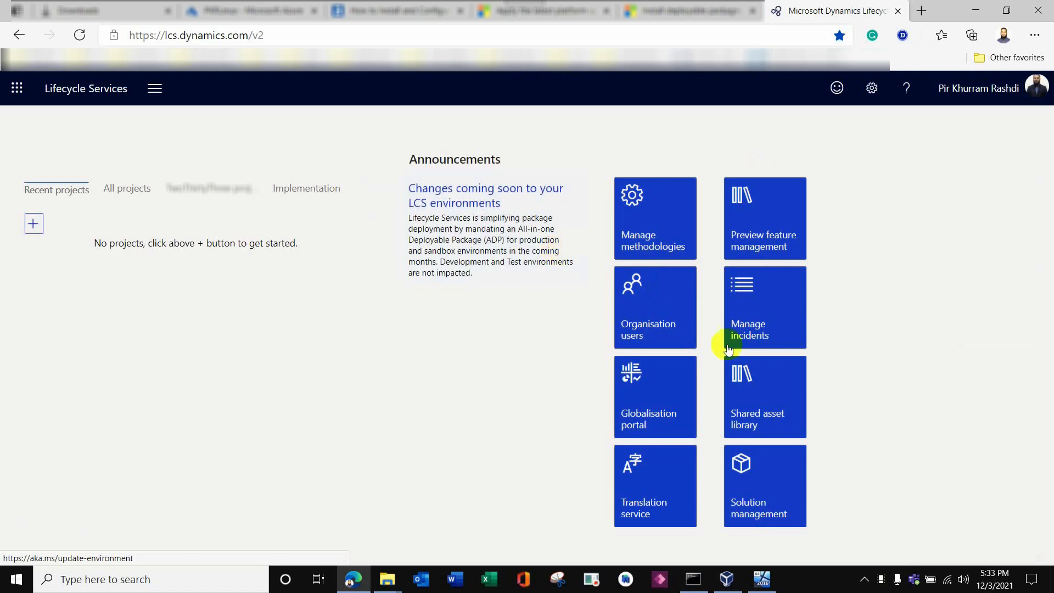
click(752, 392)
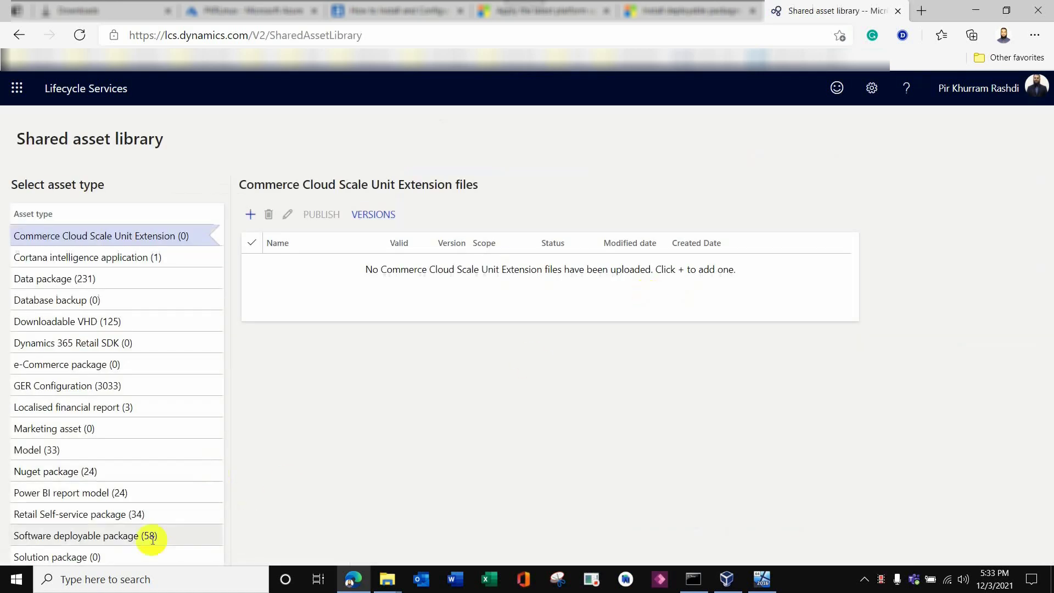
Download the Service Update - 10.0.16 software deployable package as a 5.2 GB zip.
click(67, 536)
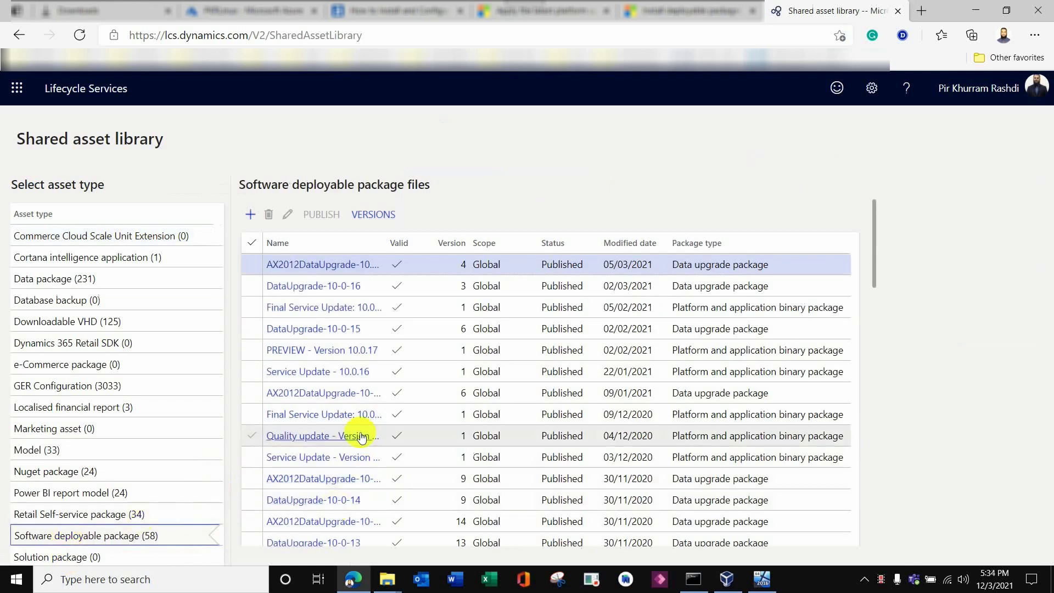
click(254, 376)
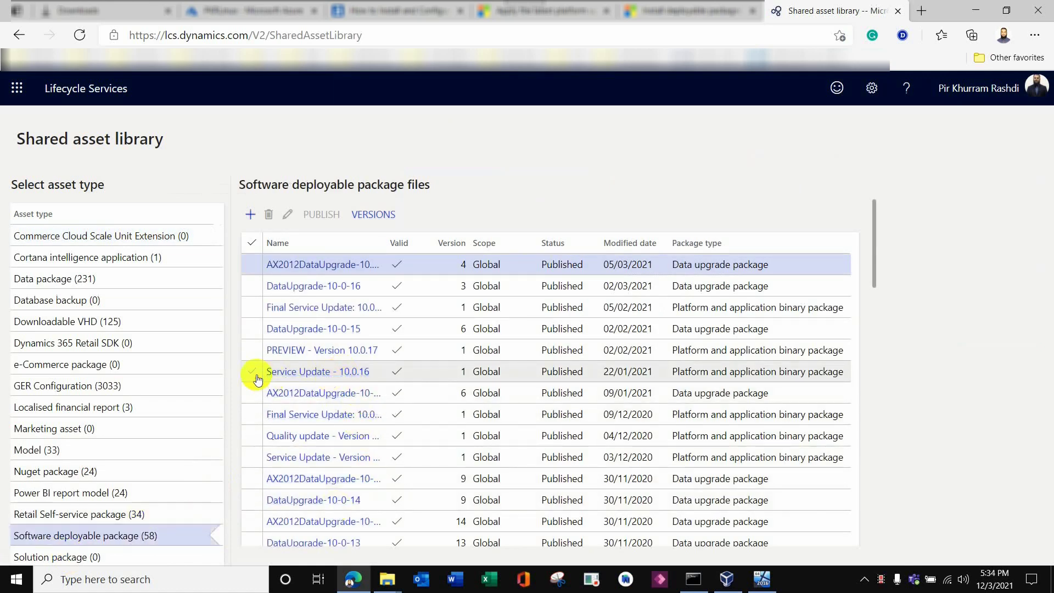
click(332, 376)
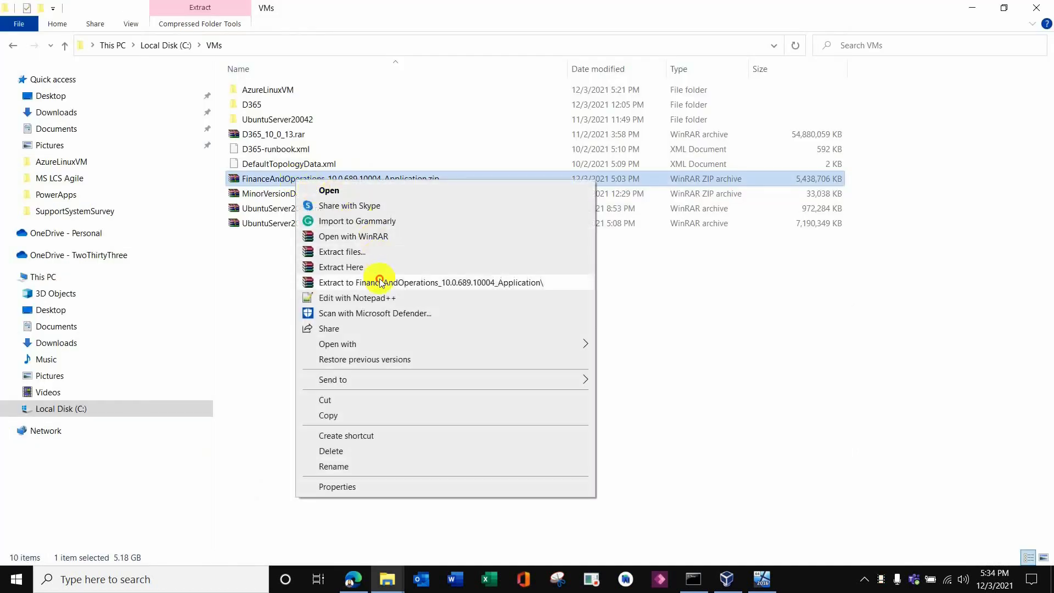
Extract the zip to FinanceAndOperations_10.0.689.10004_Application, open it, and widen the Name column.
click(381, 282)
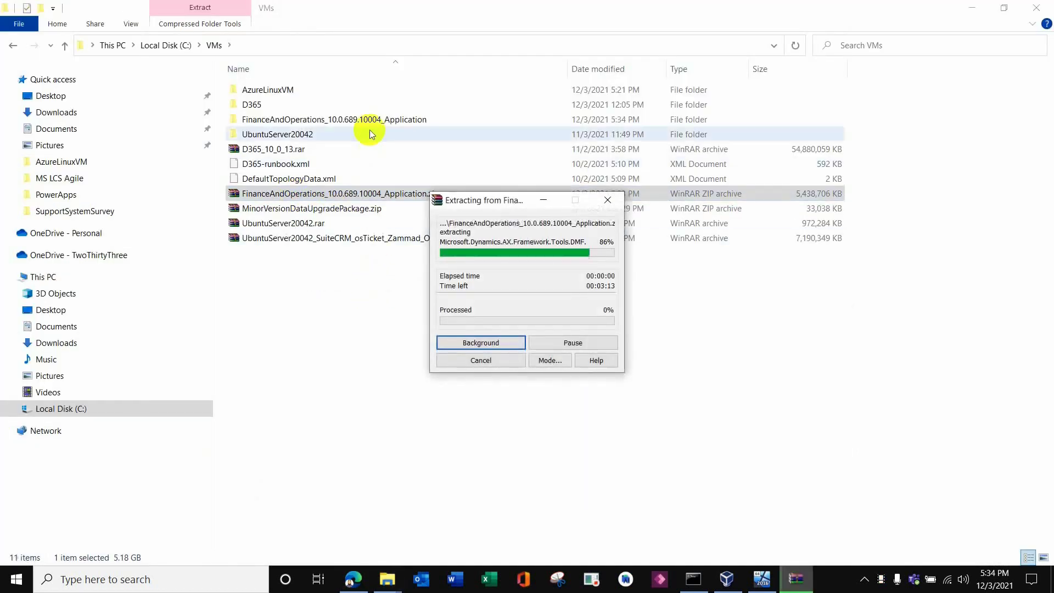
double_click(371, 120)
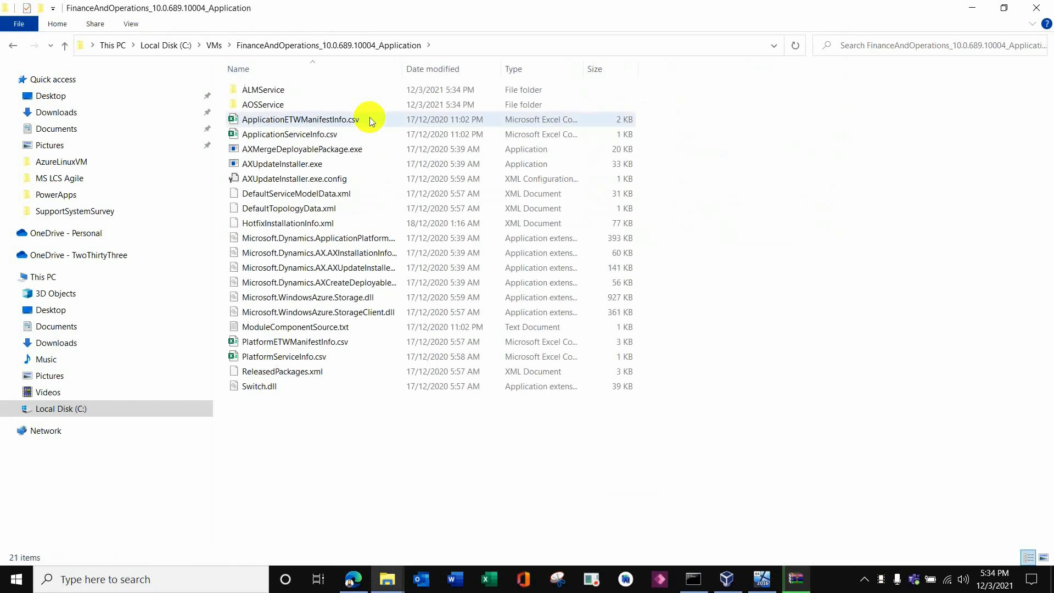
drag(402, 67, 549, 68)
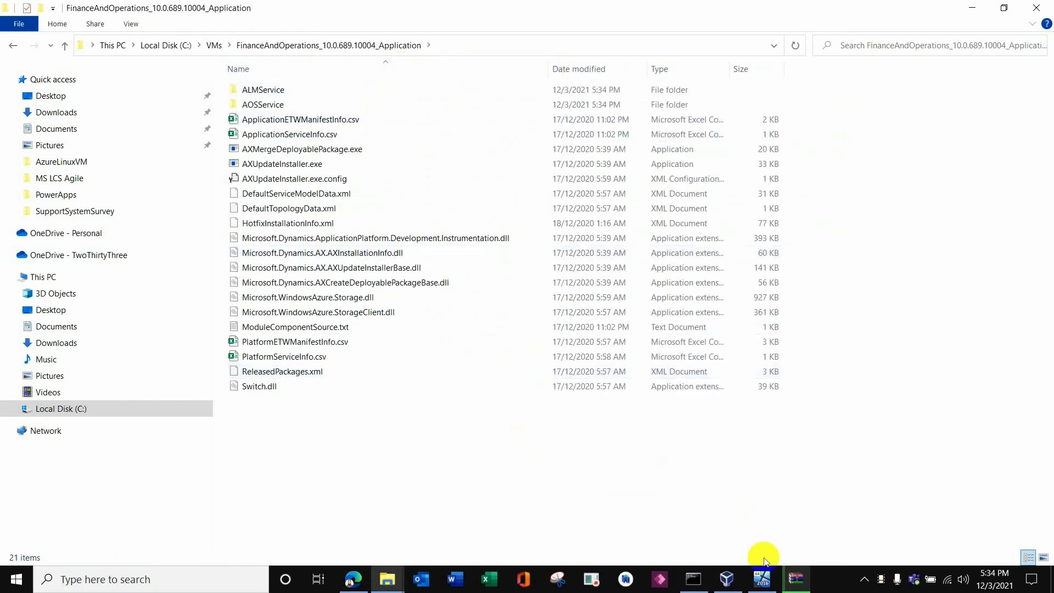
click(773, 575)
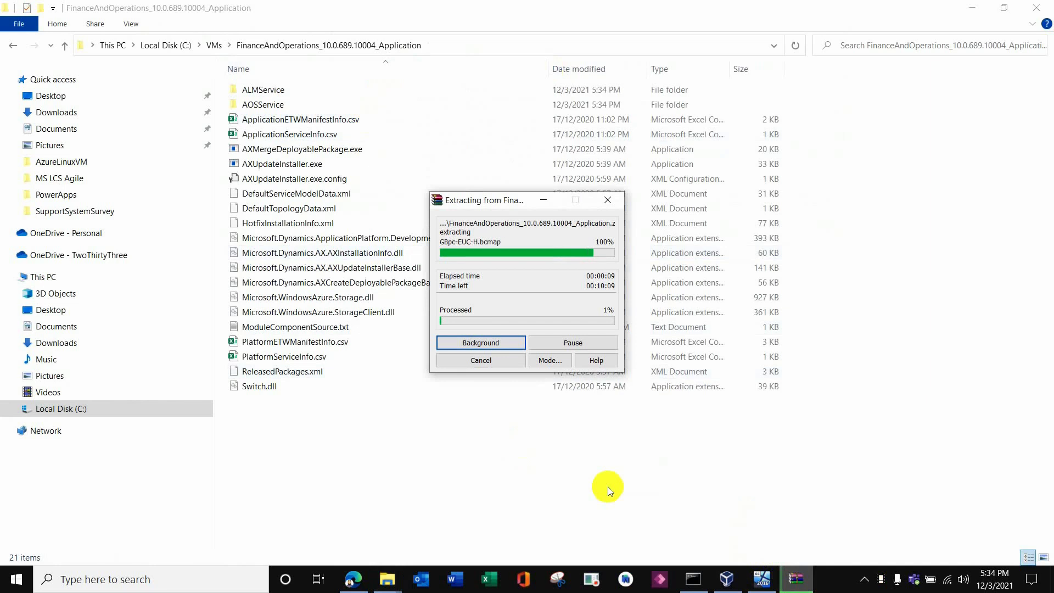
drag(513, 204, 506, 282)
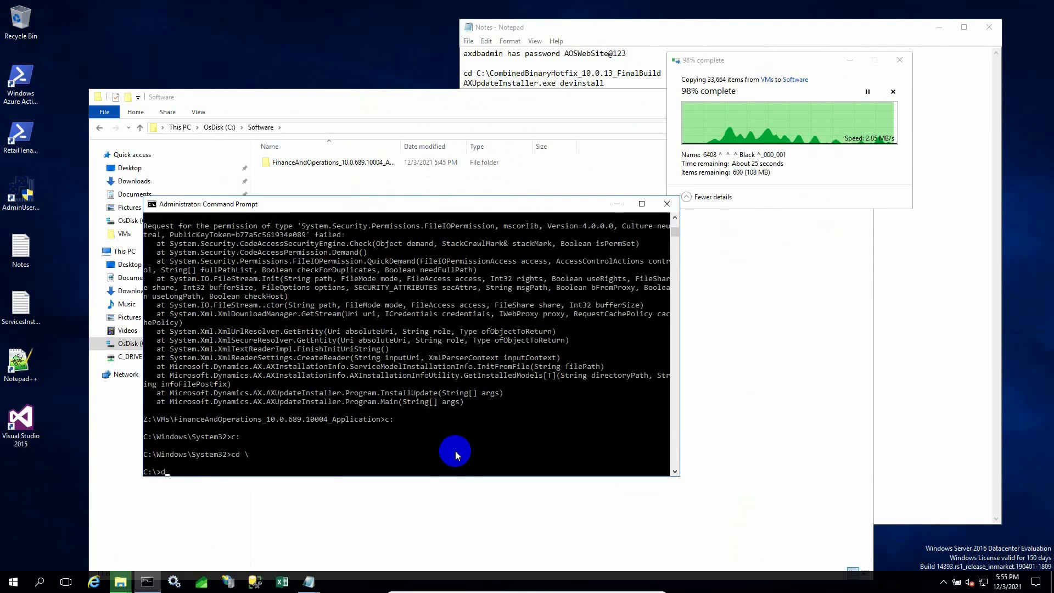
List the contents of drive C with dir/w.
text(c)
key(BackSpace)
text(dir/w)
key(Return)
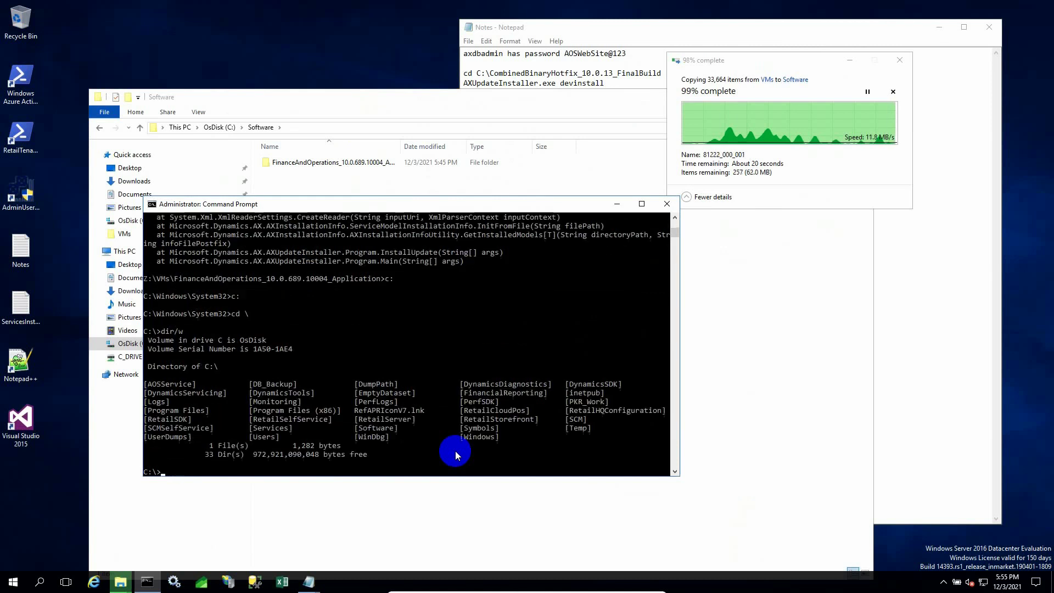
Change into Software, list it, then cd into FinanceAndOperations_10.0.689.10004_Application.
text(cd so)
key(Tab)
key(Return)
text(dir/)
text(w)
key(Return)
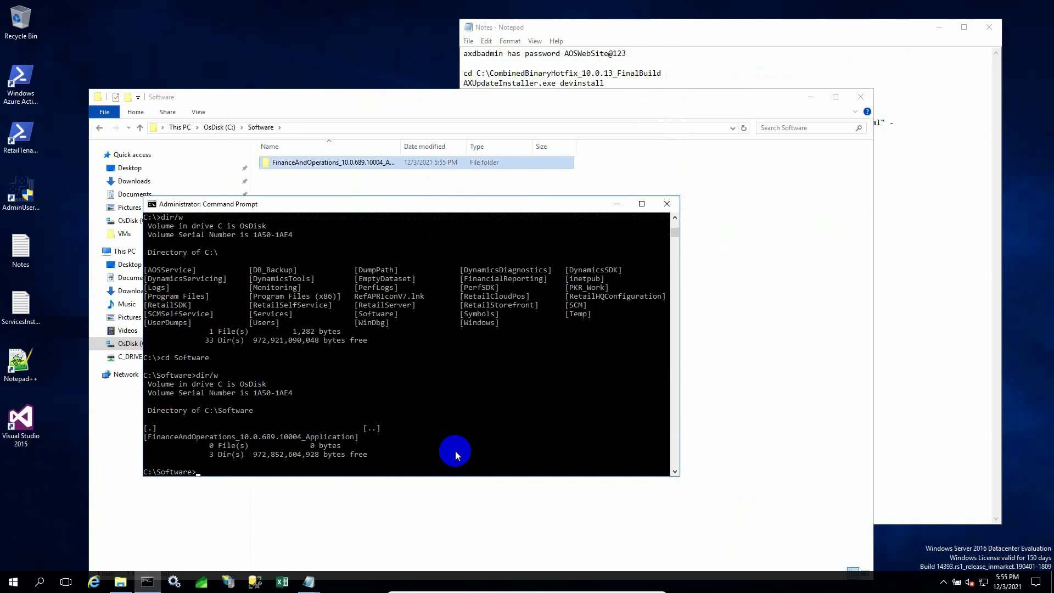
text(cd f)
key(Tab)
key(Return)
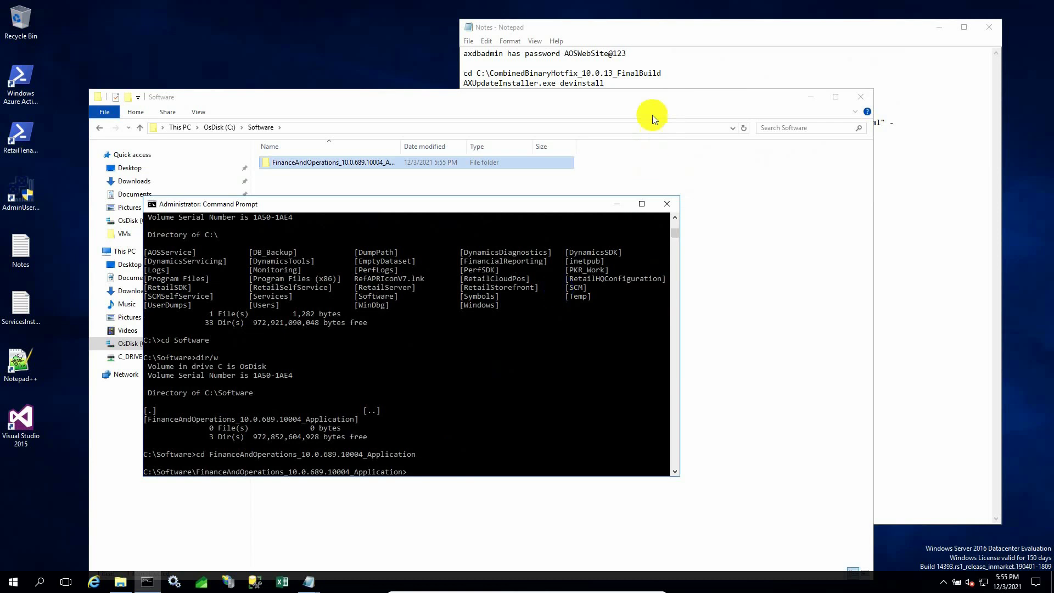
drag(654, 107, 679, 208)
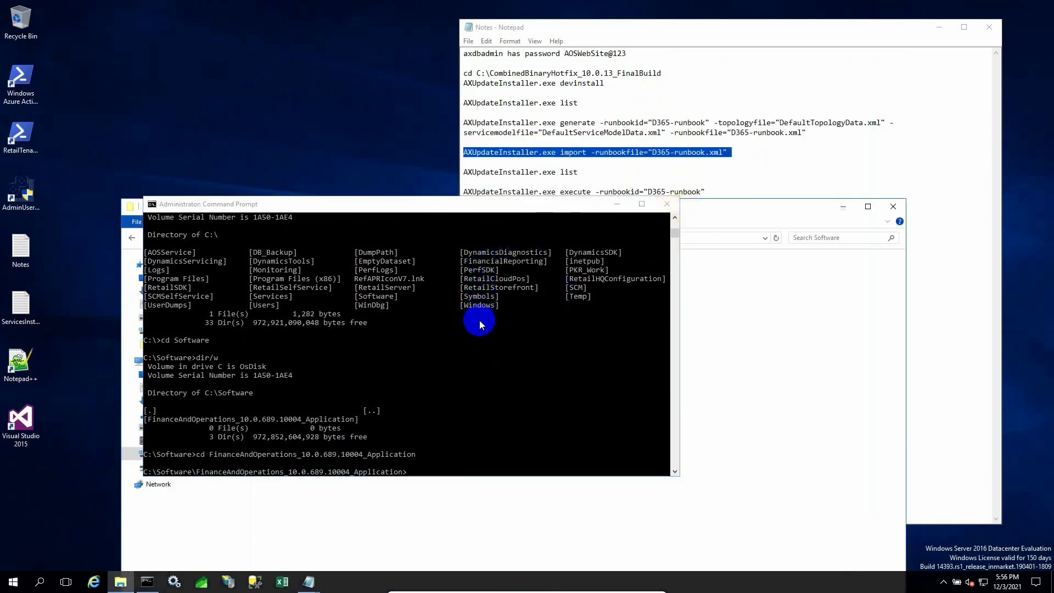
Copy 'AXUpdateInstaller.exe list' from the notes and run it in Command Prompt.
click(484, 184)
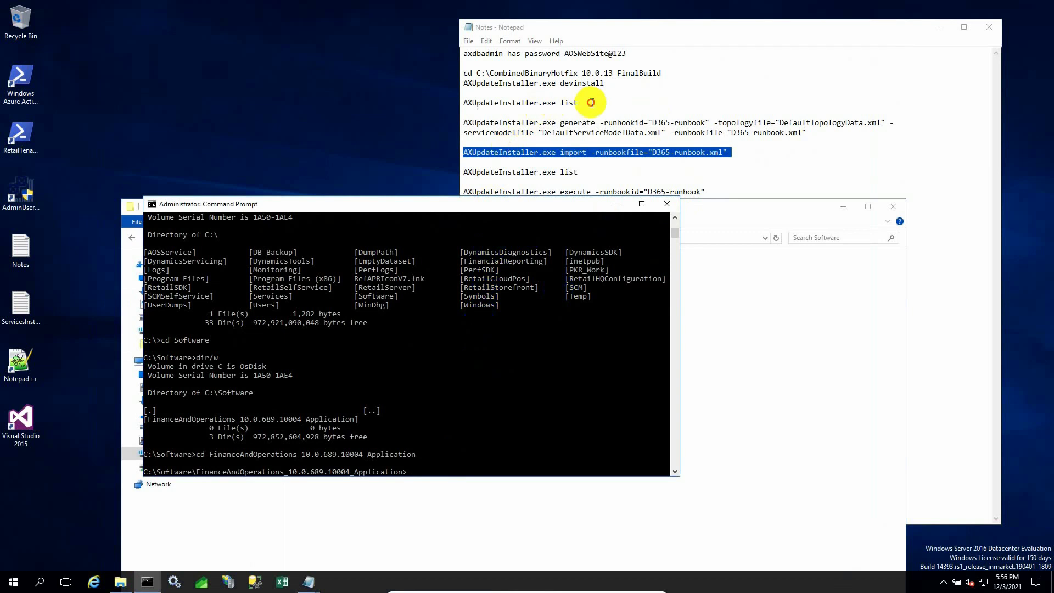
click(578, 103)
drag(578, 103, 464, 103)
key(cmd+c)
right_click(470, 103)
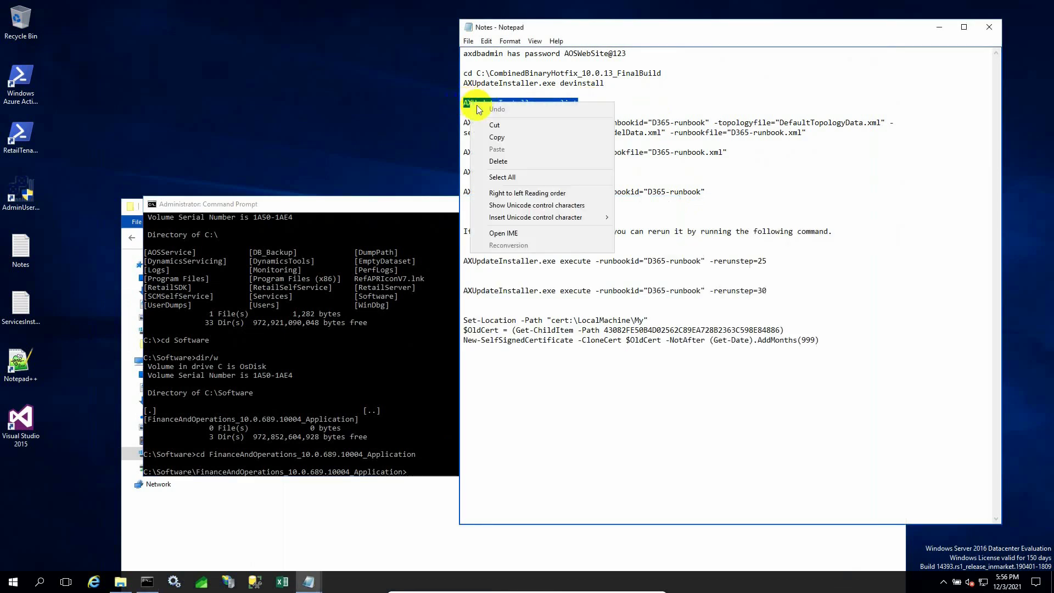
click(502, 142)
click(421, 450)
right_click(420, 450)
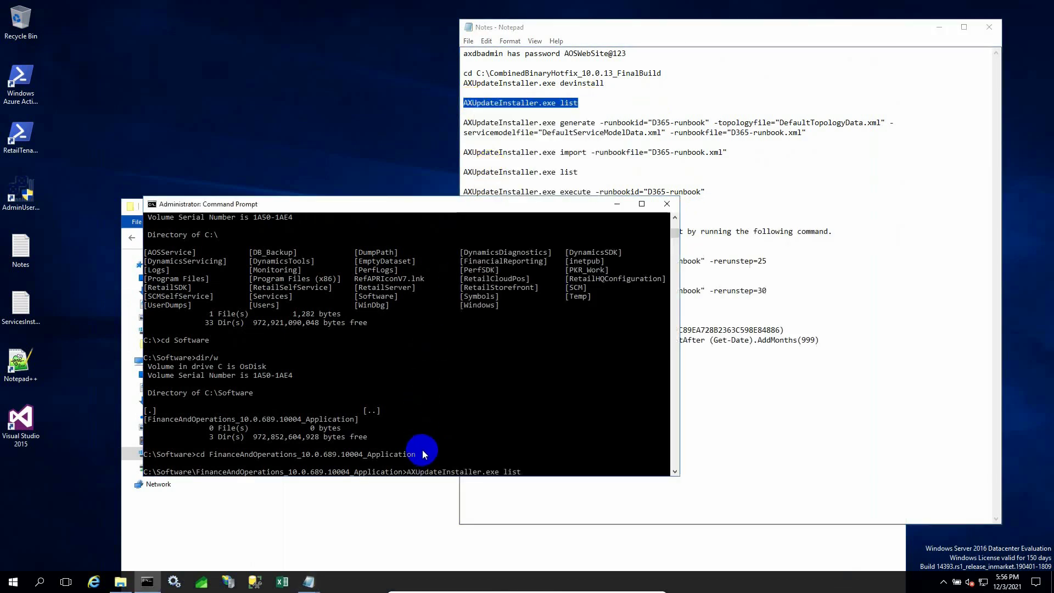
key(Return)
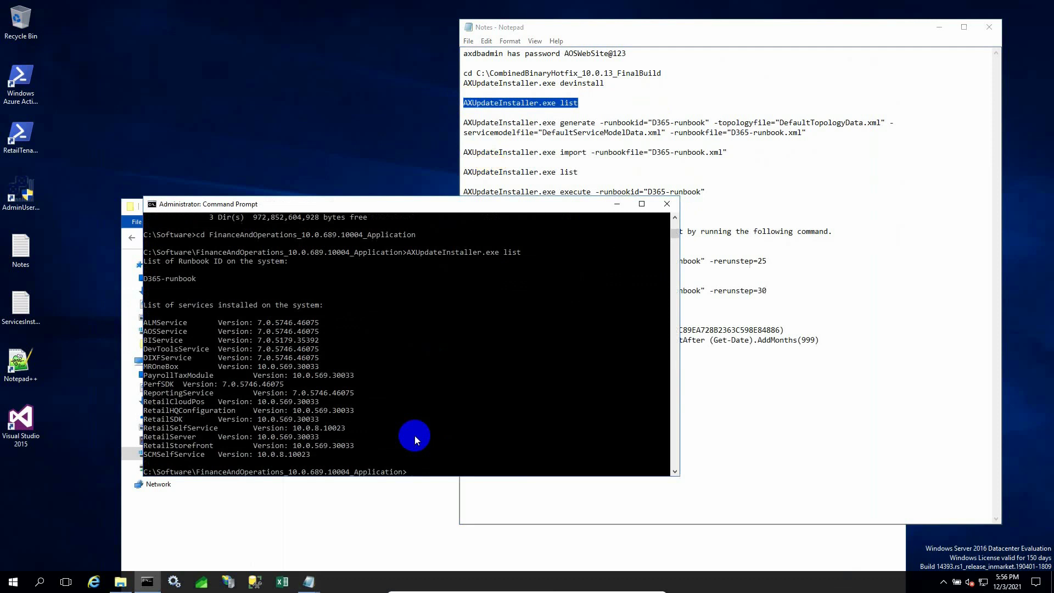
Open the ServicesInstalled notes for comparison and begin renaming DefaultTopologyData.
double_click(22, 308)
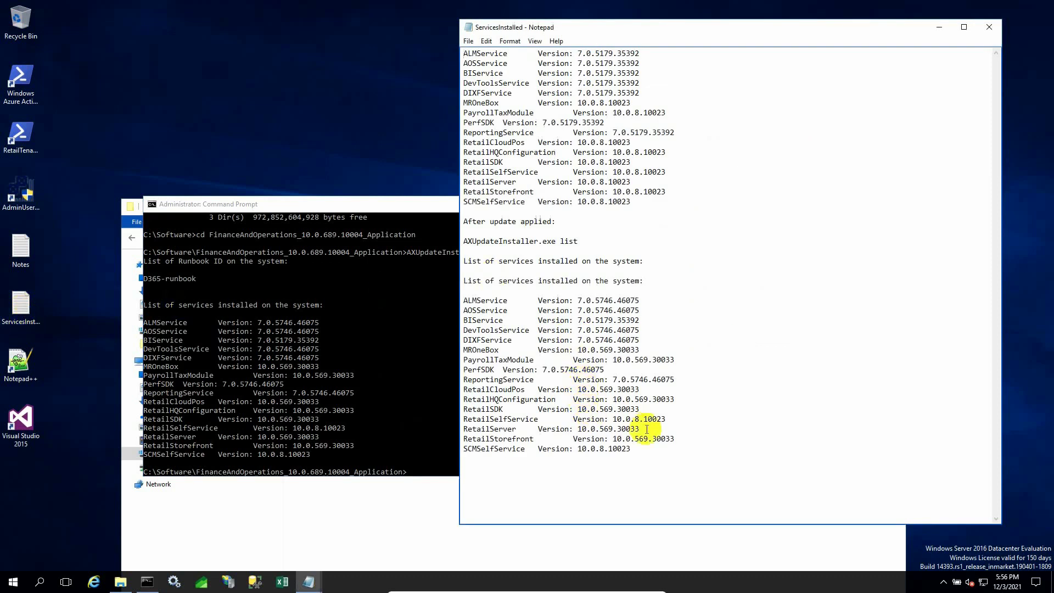
click(375, 409)
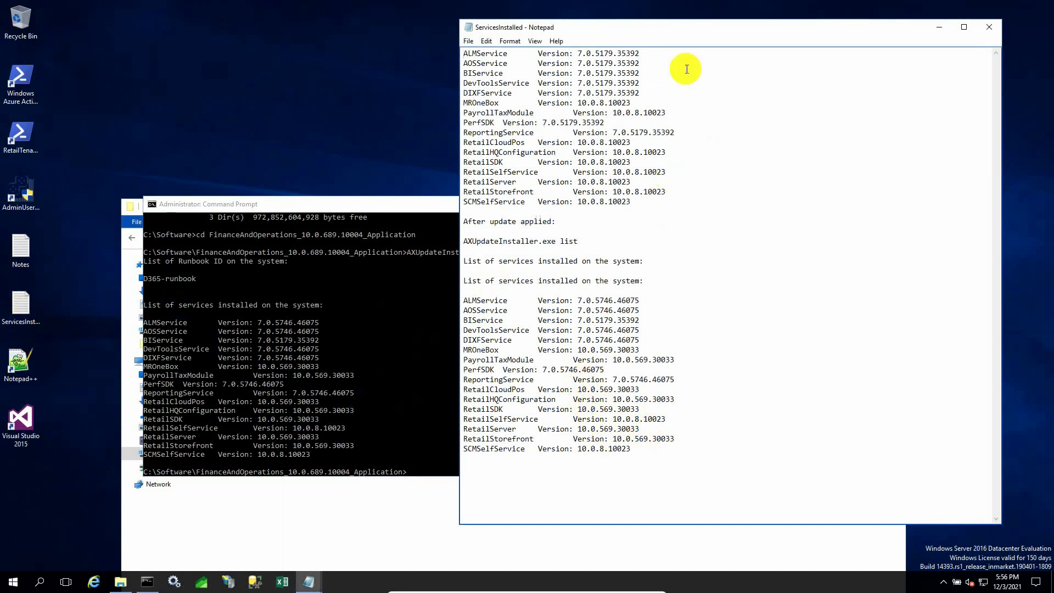
drag(694, 31, 792, 46)
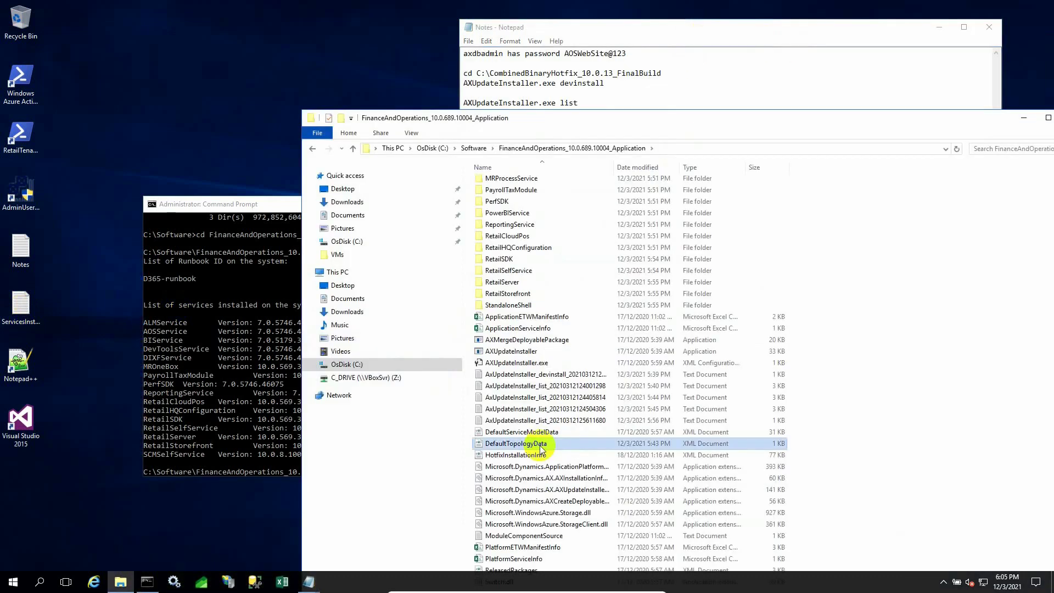
click(551, 446)
click(551, 446)
Rename the original to DefaultTopologyData_Bak, paste the new DefaultTopologyData, and edit it in Notepad++.
text(B)
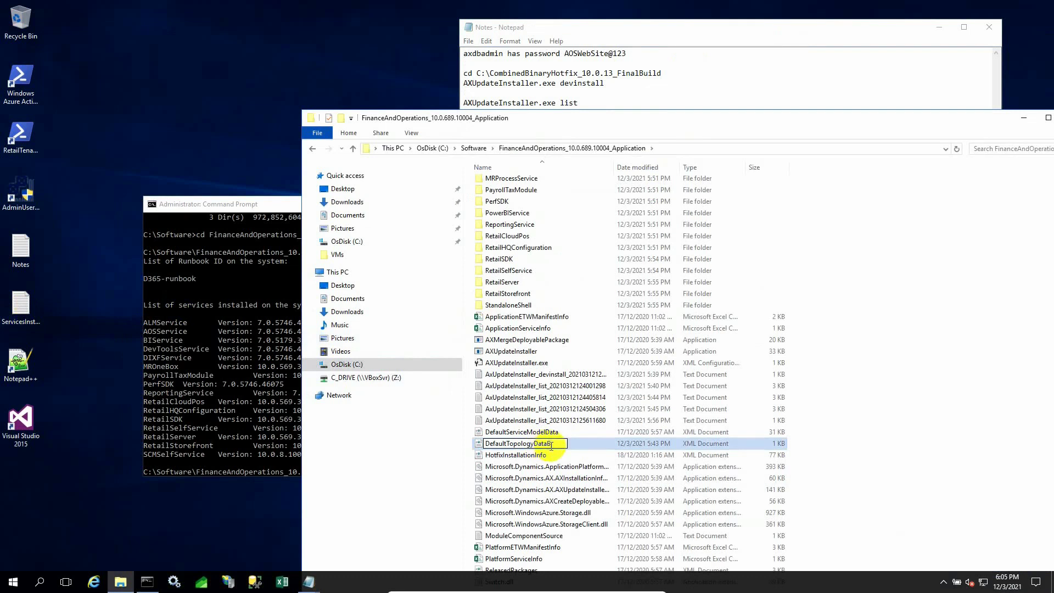
text(Bak)
key(Return)
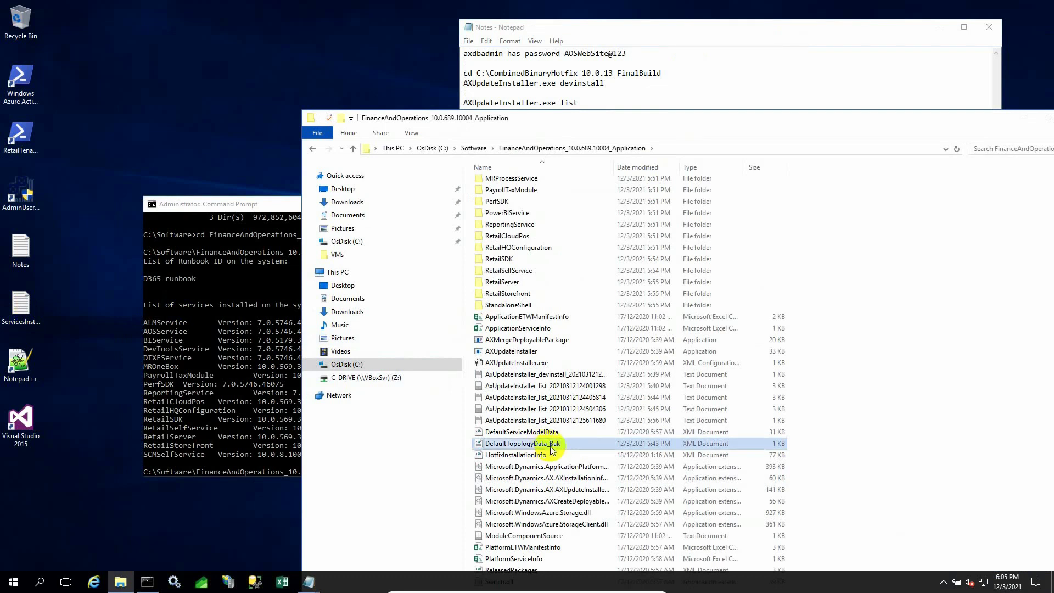
right_click(859, 317)
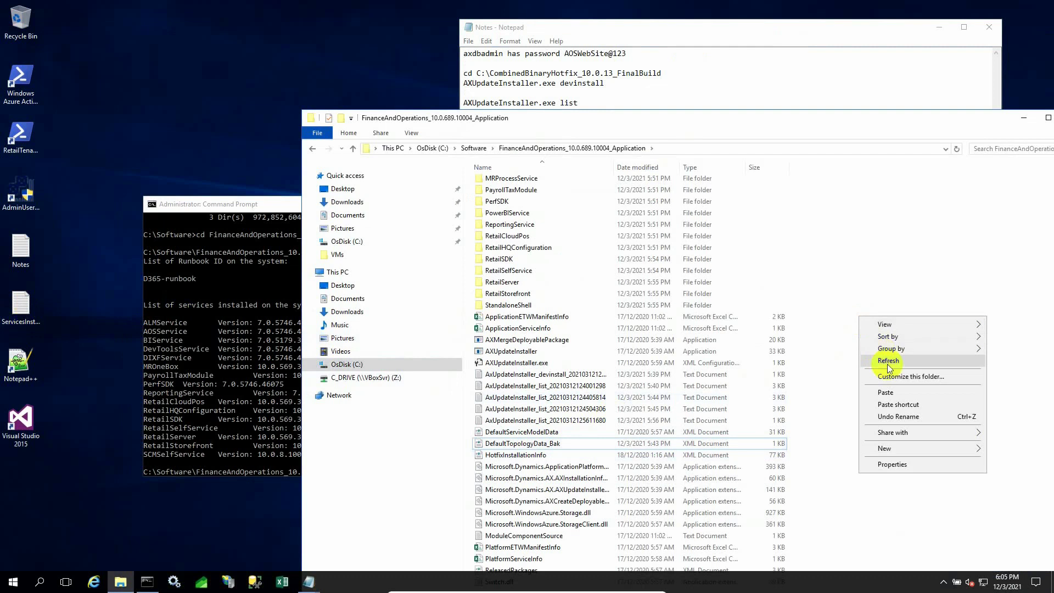
click(889, 392)
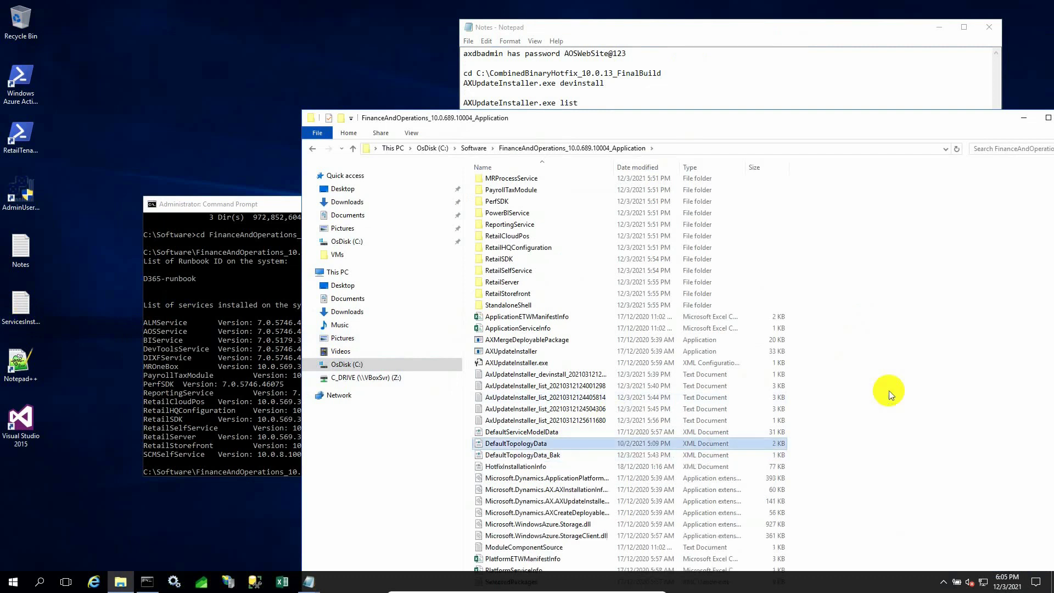
right_click(528, 446)
click(584, 298)
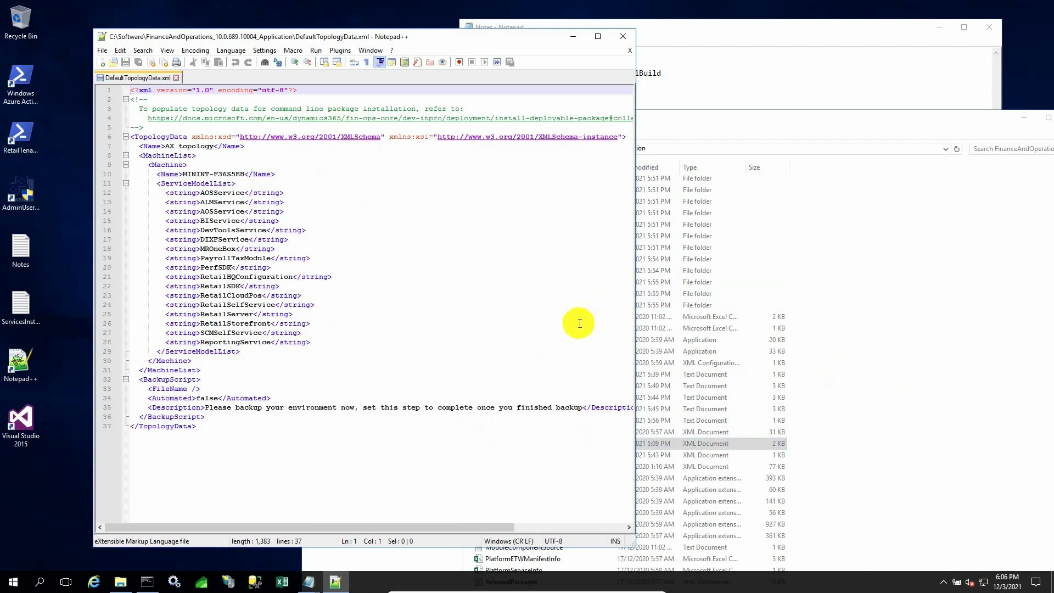
Delete the duplicate AOSService entry on line 14 and save DefaultTopologyData.xml.
click(240, 213)
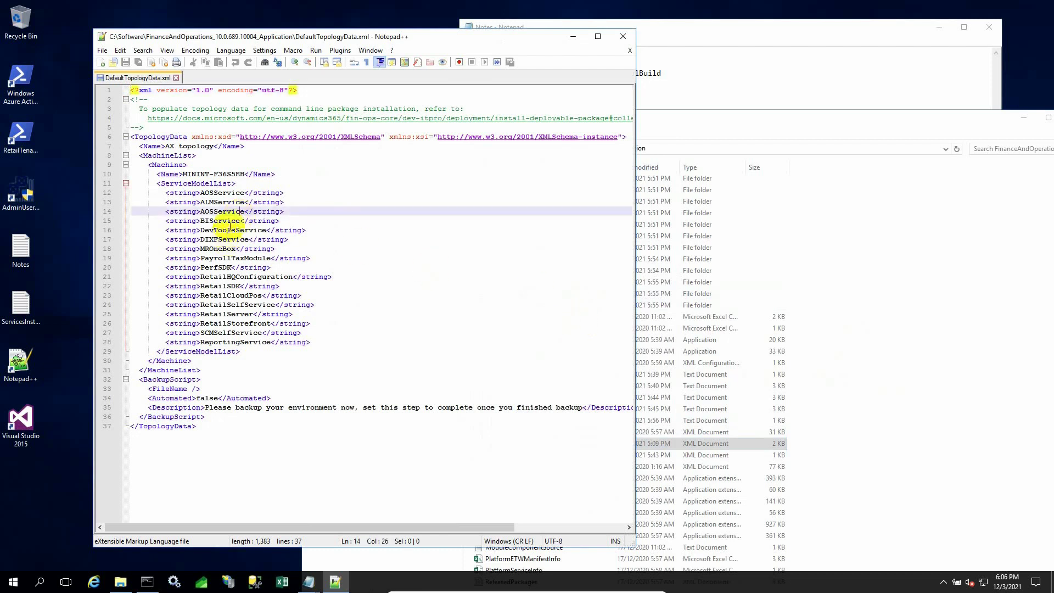
click(292, 213)
drag(292, 212, 112, 217)
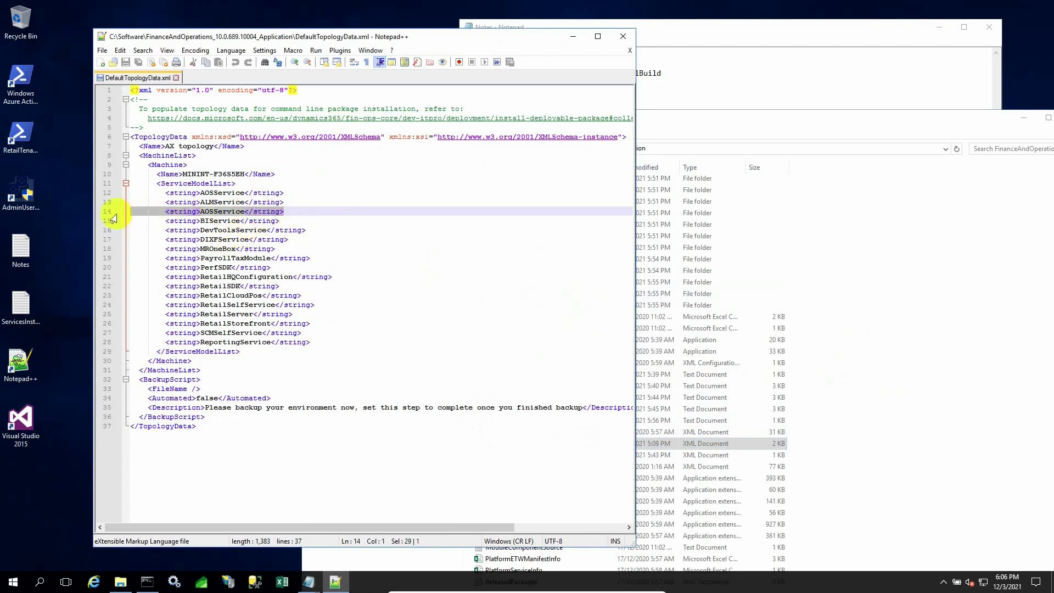
key(Delete)
key(Delete)
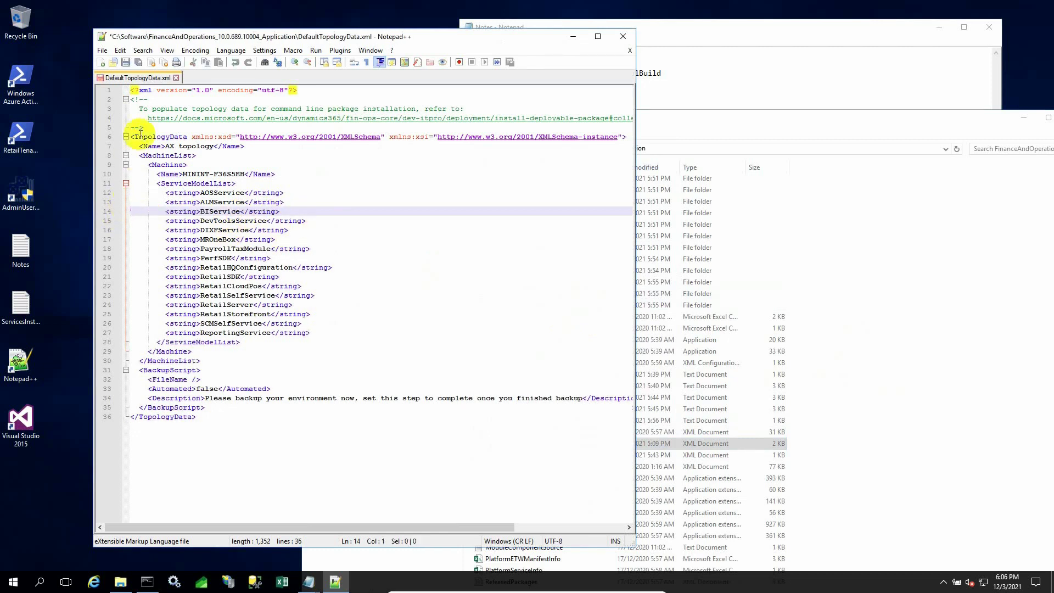
click(127, 61)
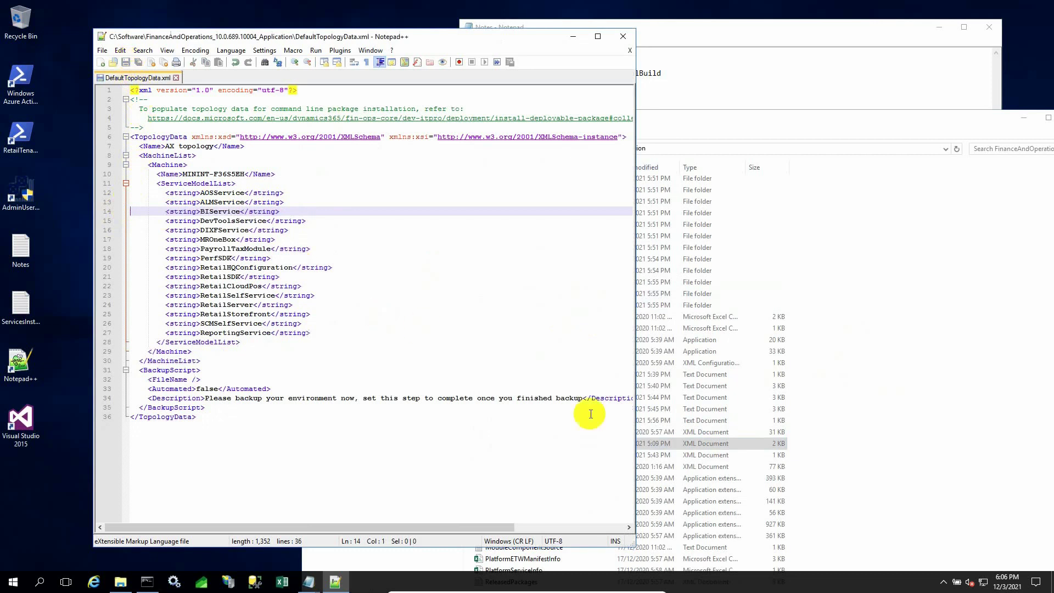
Compare against DefaultTopologyData_Bak.xml in Notepad++, then close both files and exit.
click(712, 423)
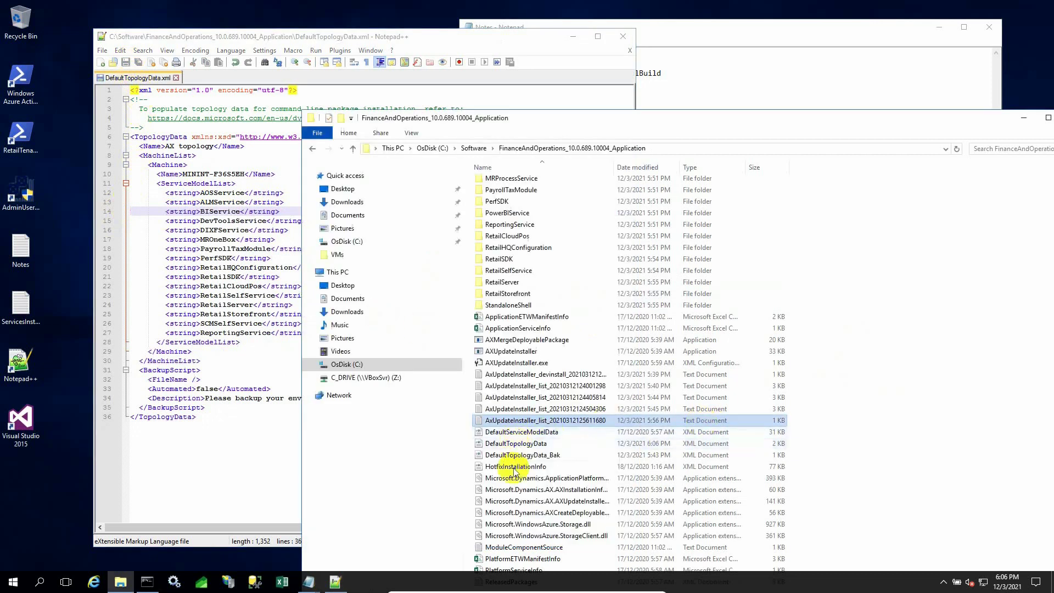
right_click(524, 456)
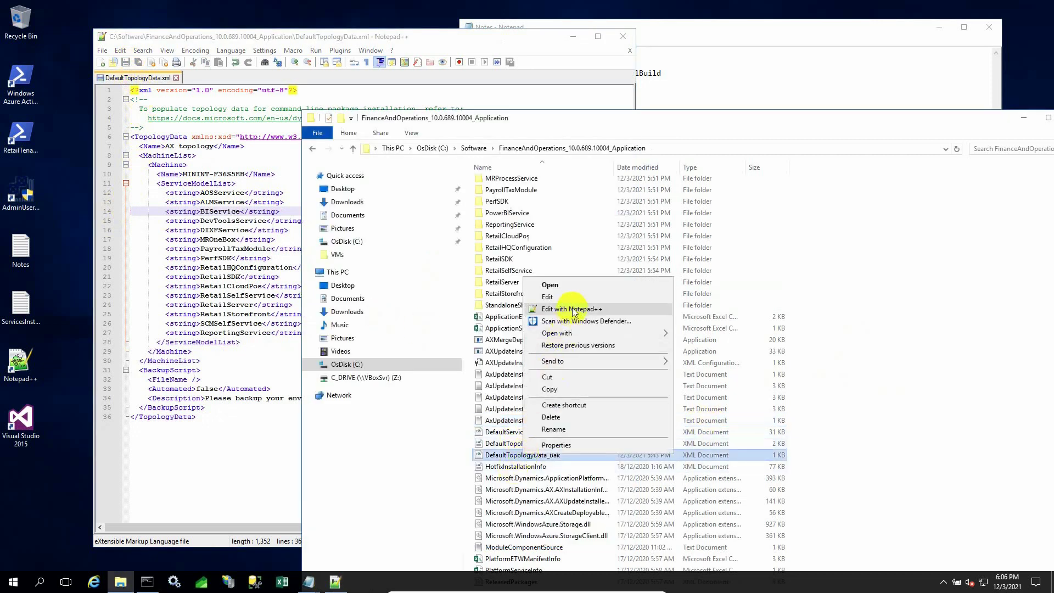
click(581, 305)
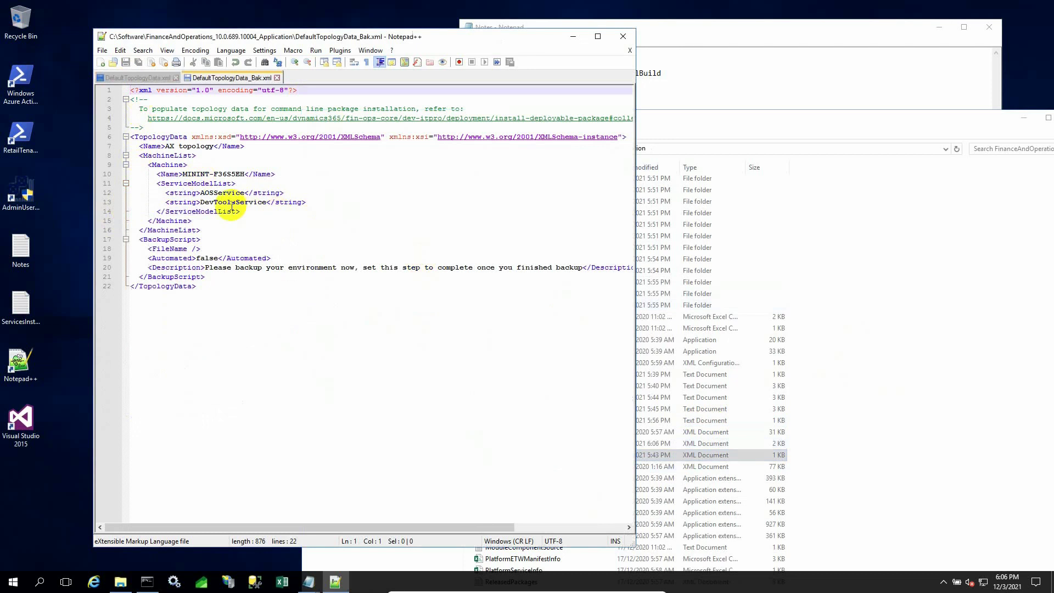
click(152, 77)
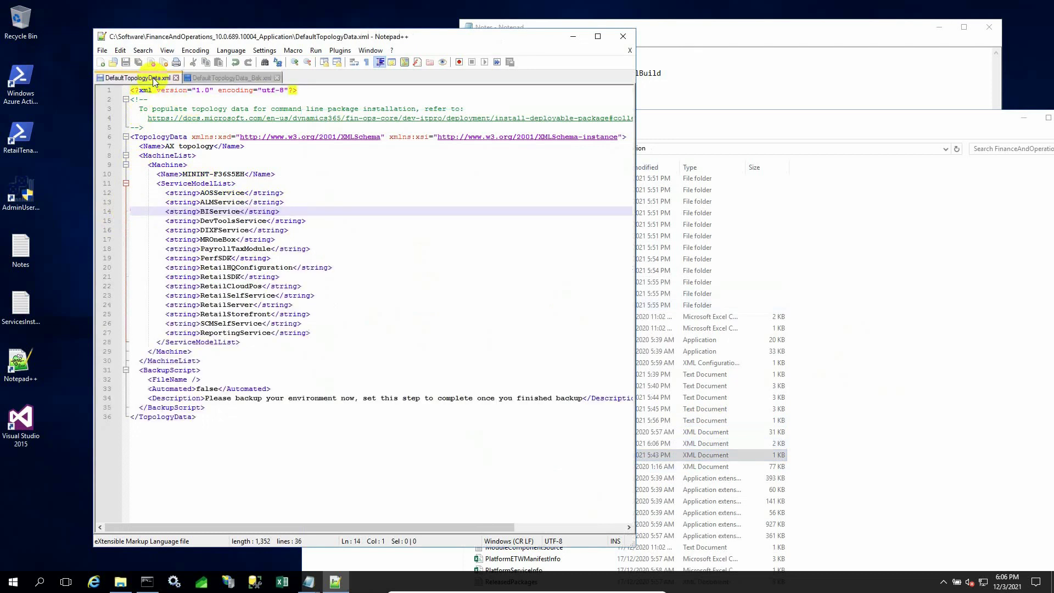
click(202, 78)
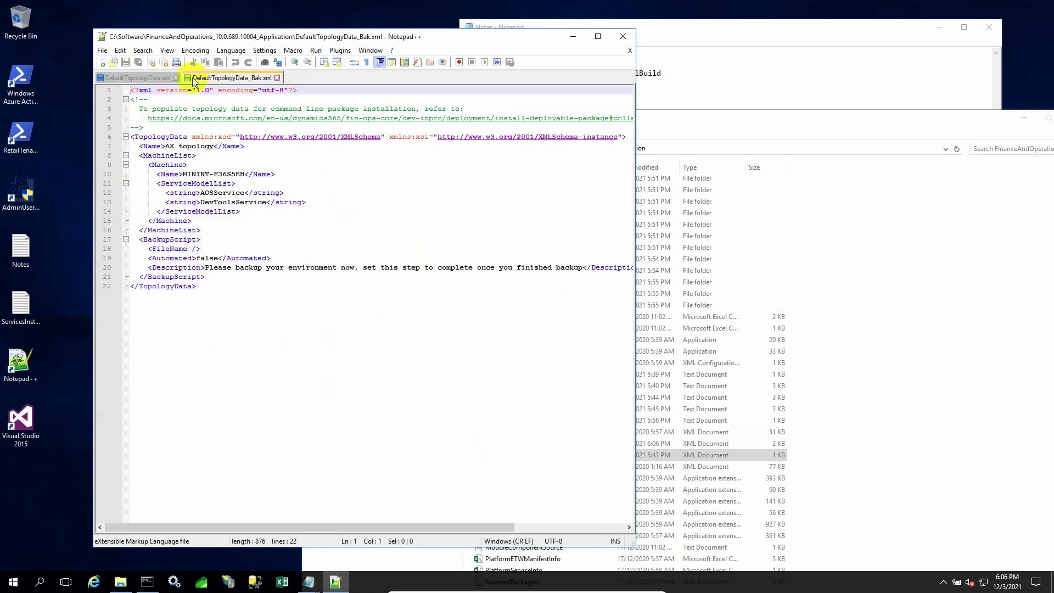
click(147, 80)
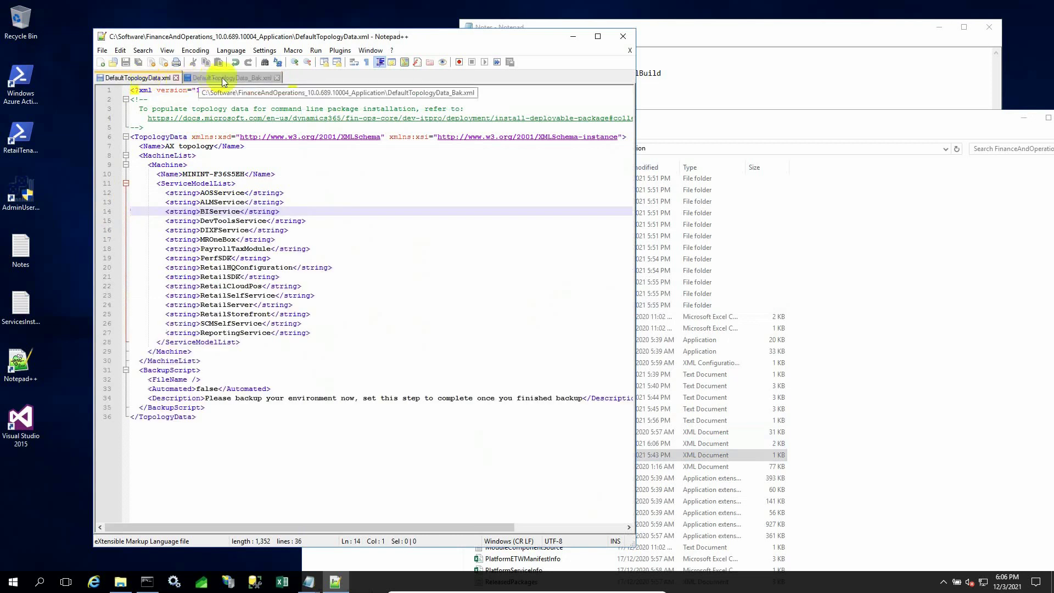
click(278, 77)
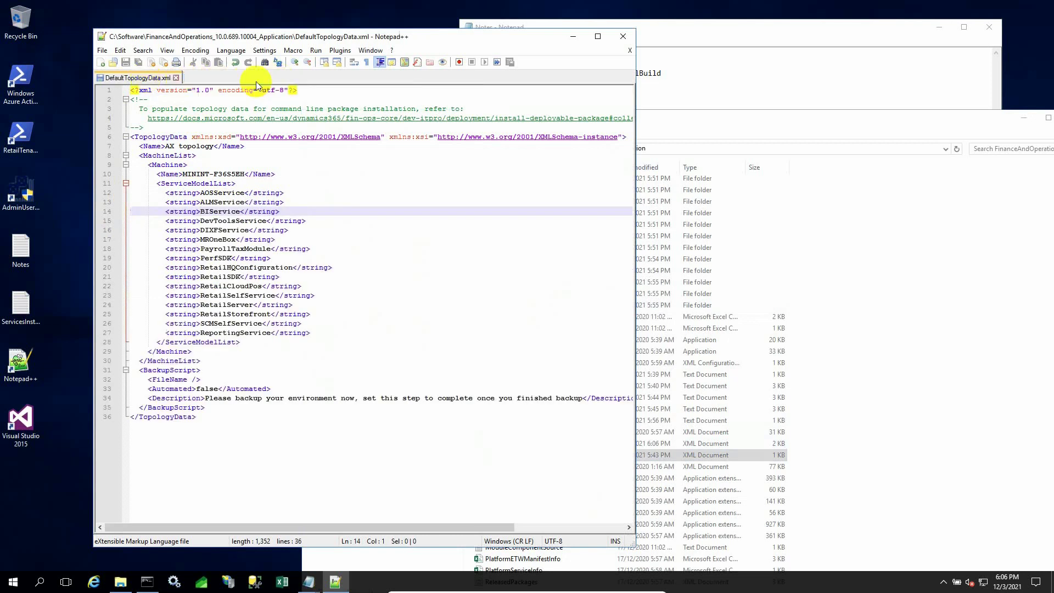
click(176, 78)
click(622, 36)
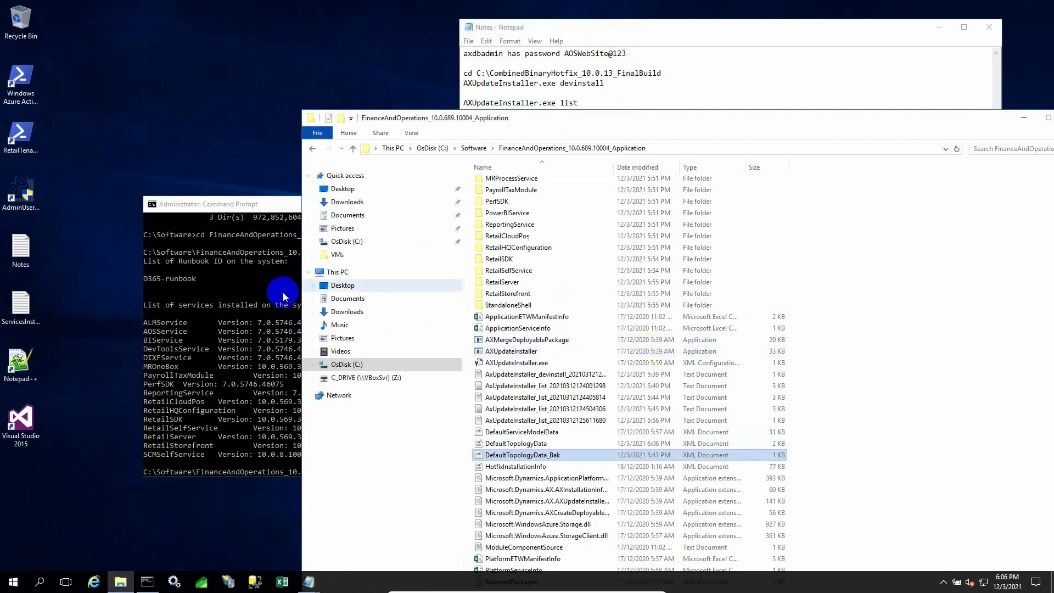
Move the Command Prompt showing installed service versions to the top of the screen.
click(219, 318)
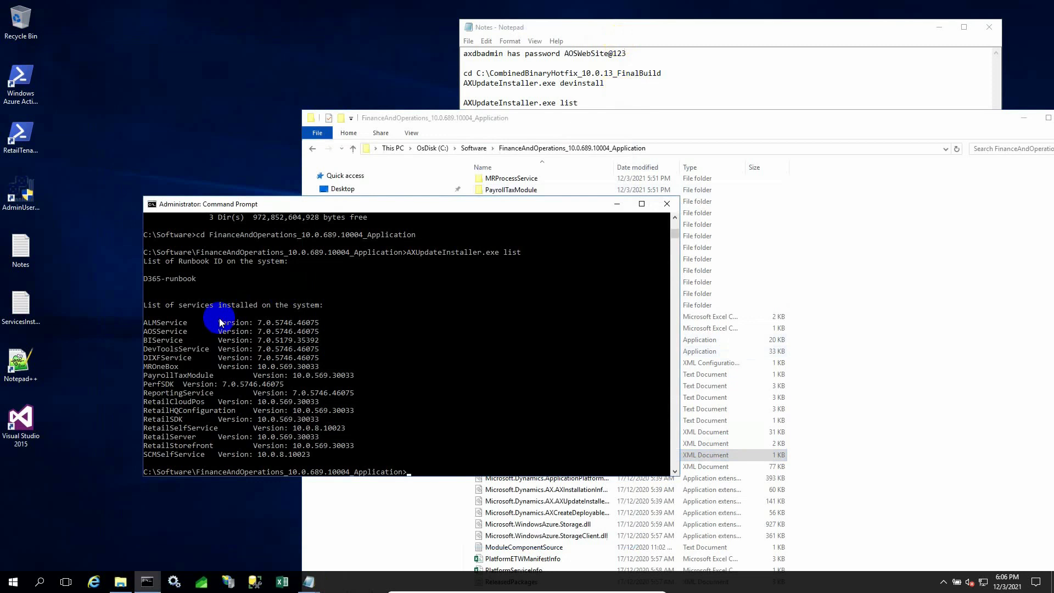
click(396, 215)
drag(396, 216, 352, 48)
click(670, 125)
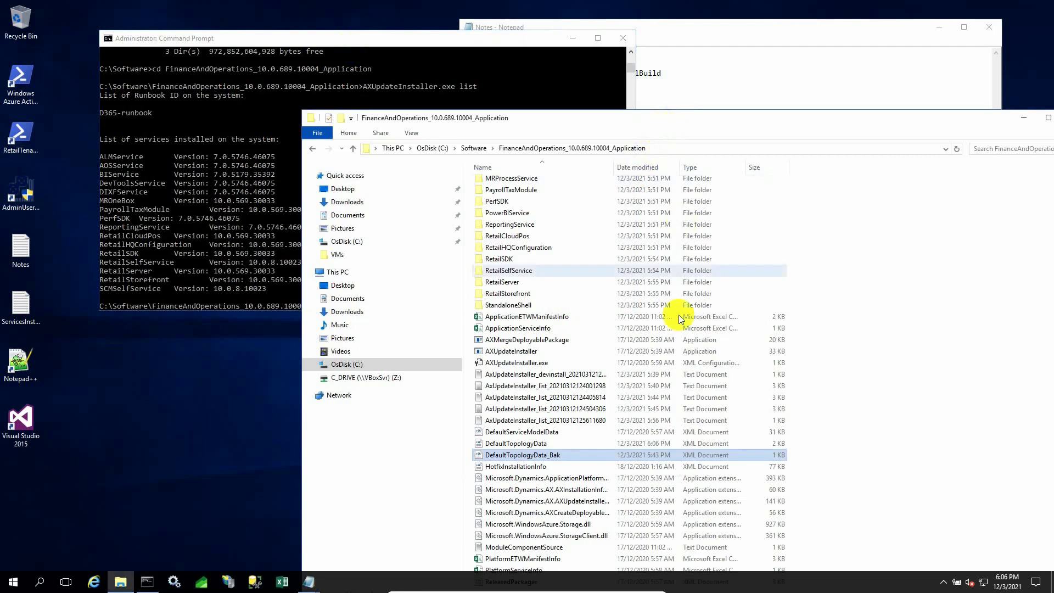
click(309, 583)
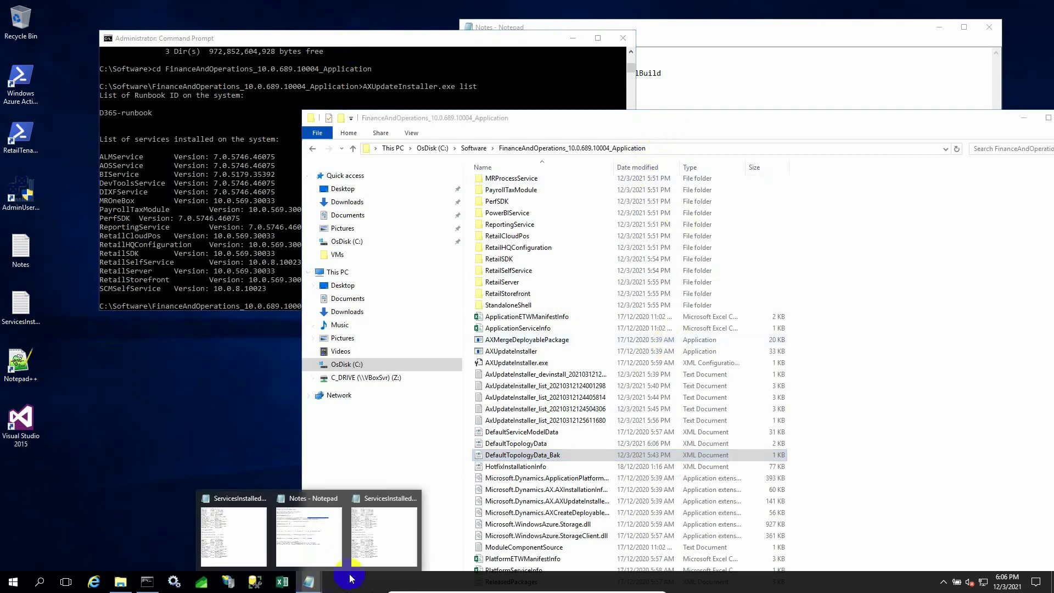
Copy the 'AXUpdateInstaller.exe generate -runbookid="D365-runbook"' command from the notes.
click(381, 550)
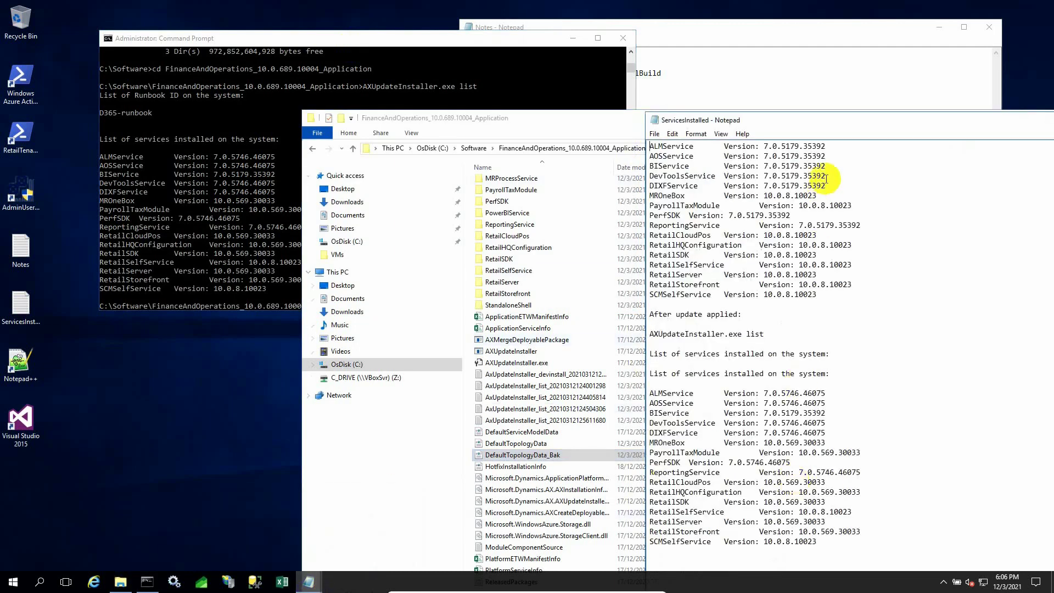
drag(832, 122, 829, 65)
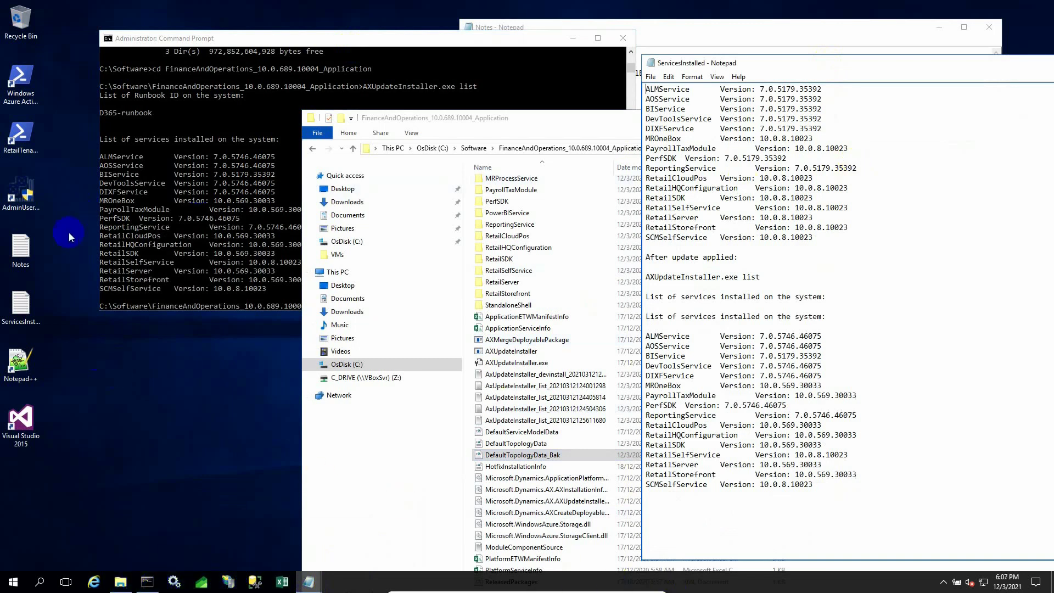
mouse_move(308, 581)
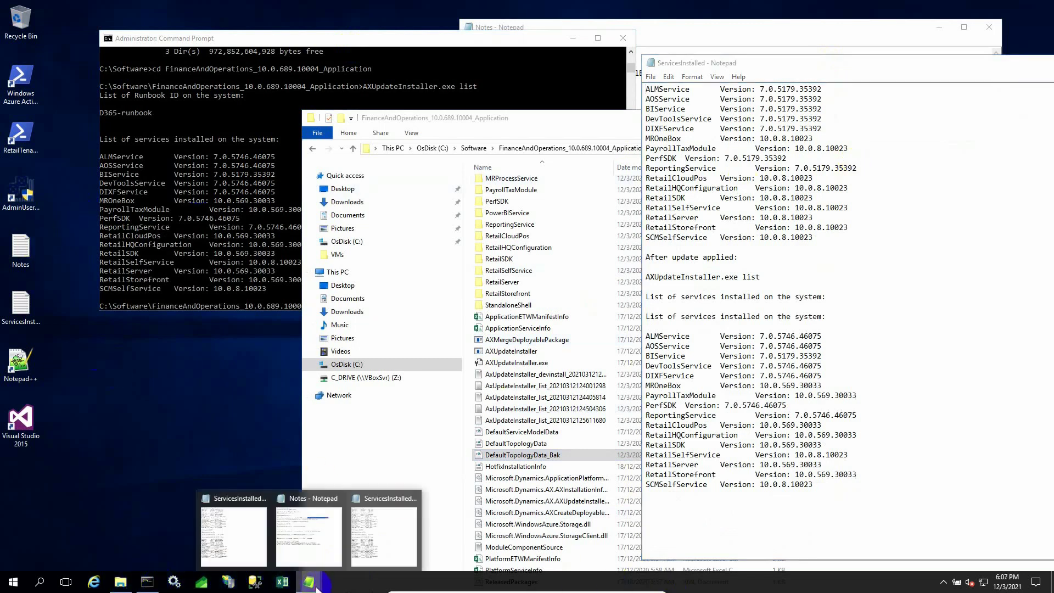
click(310, 541)
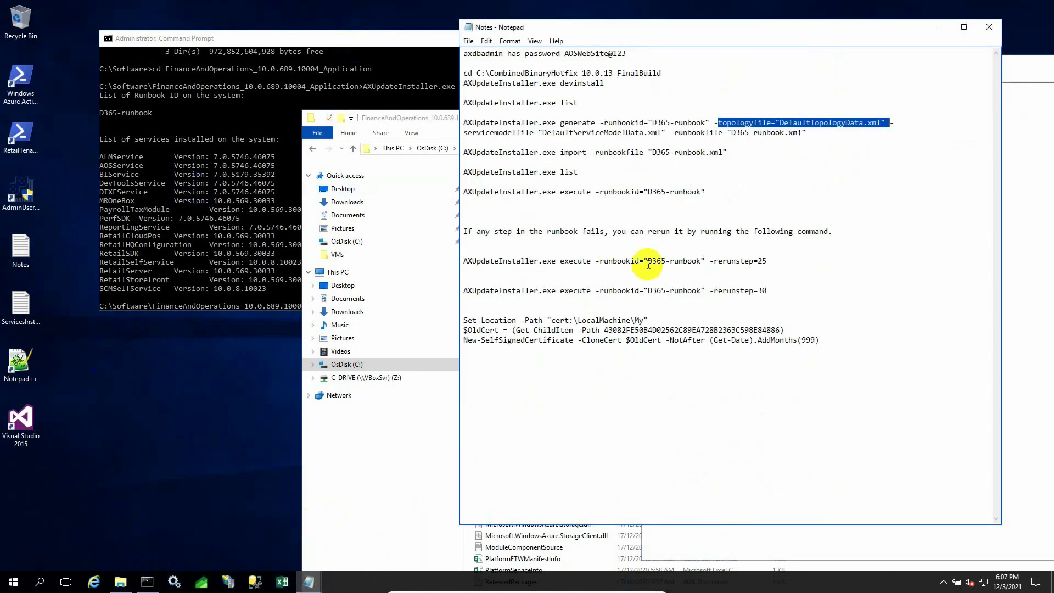
click(670, 123)
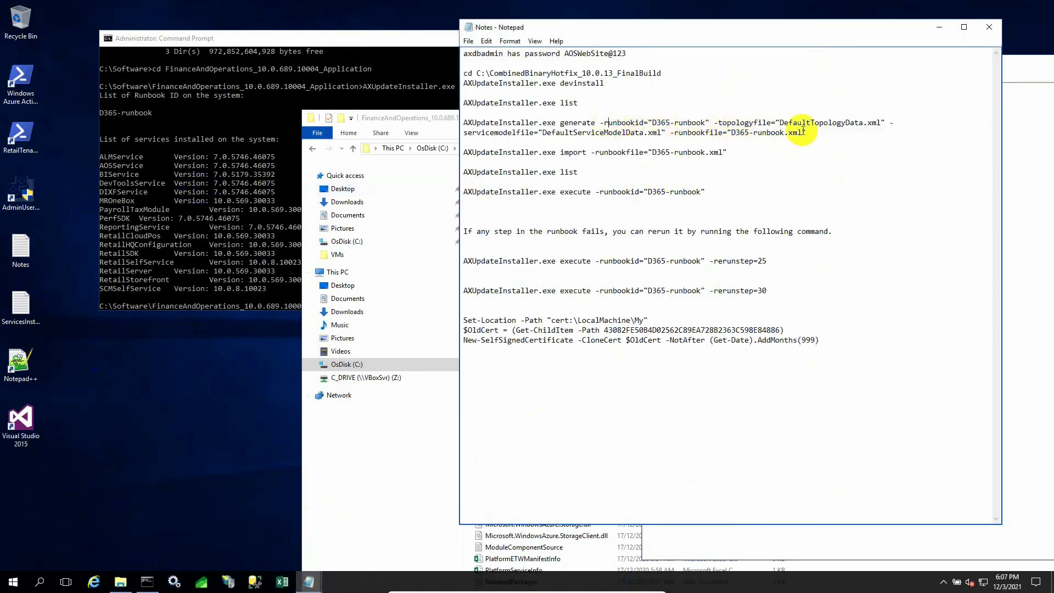
drag(826, 132, 486, 127)
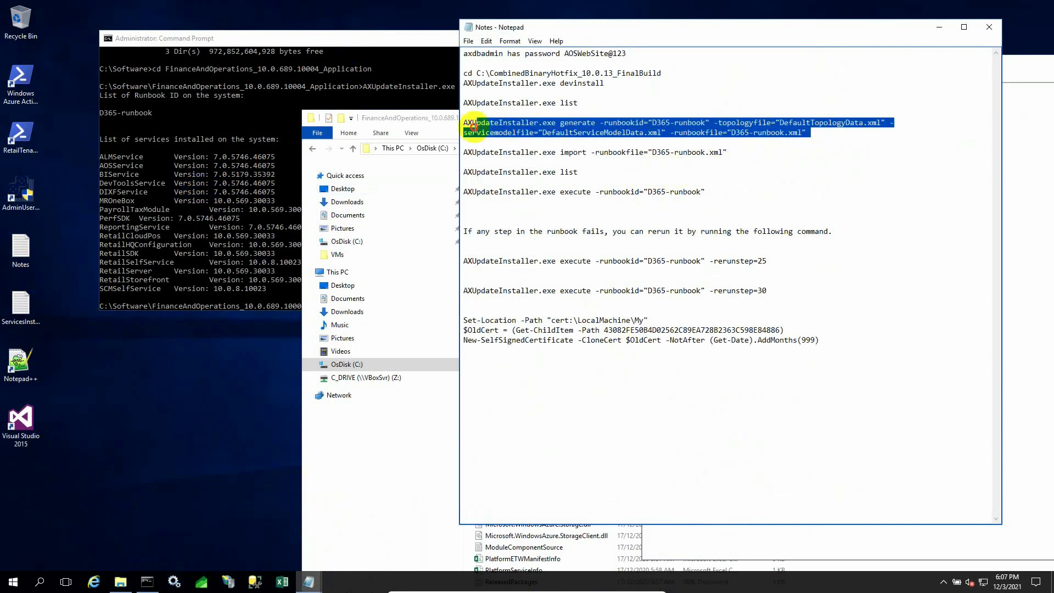
drag(470, 126, 463, 121)
right_click(515, 130)
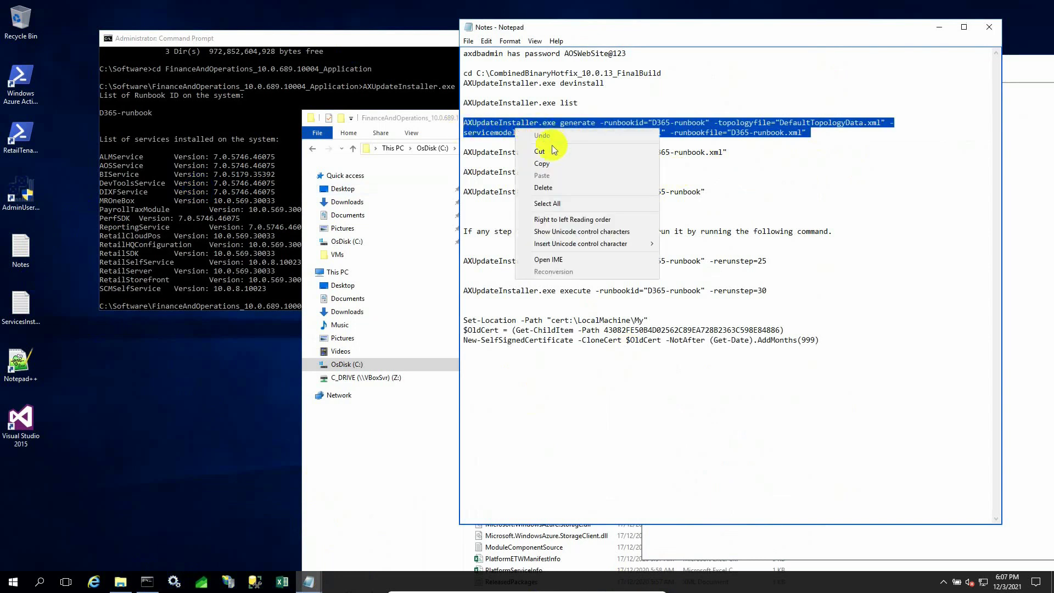
click(542, 164)
Paste and run the D365-runbook generate command in Command Prompt.
click(275, 254)
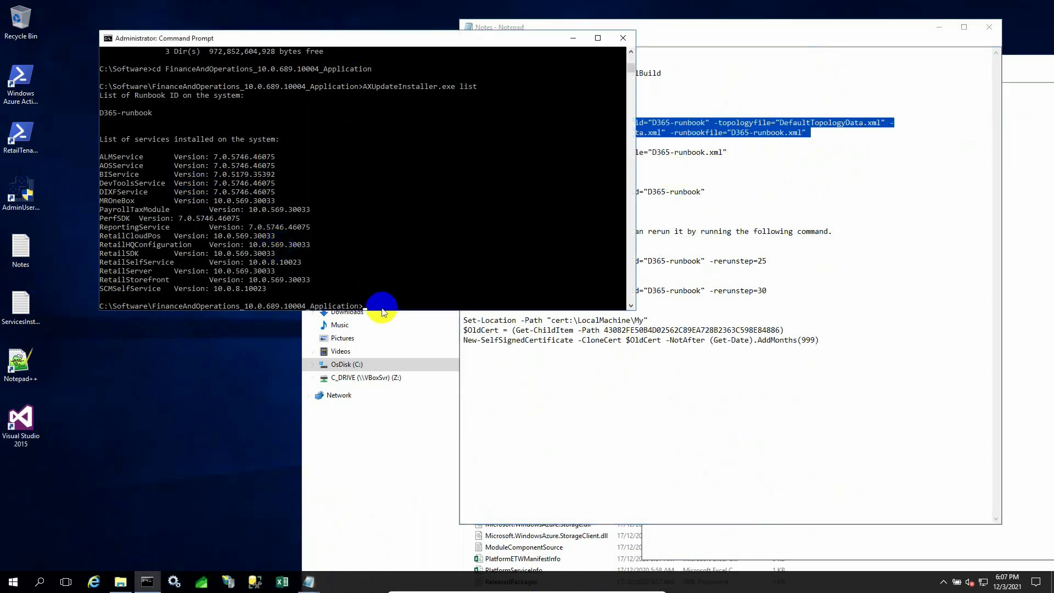
right_click(382, 309)
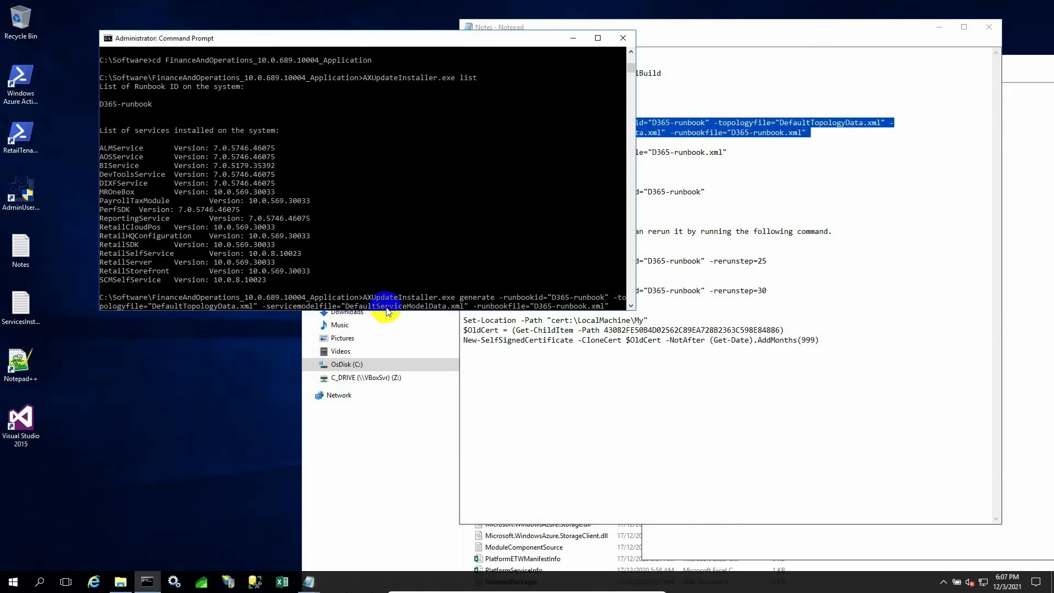
key(Return)
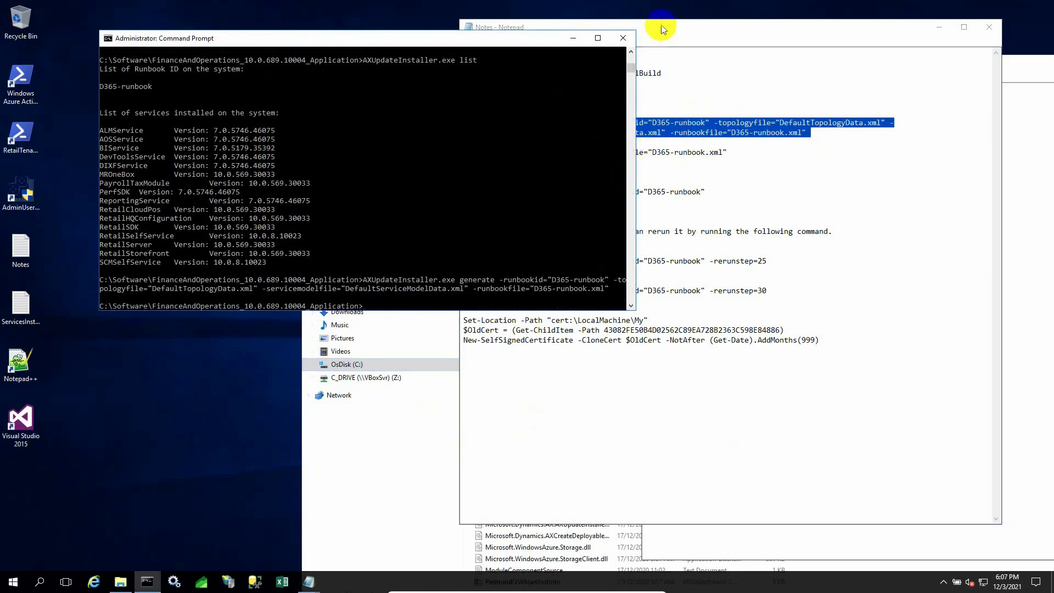
drag(661, 27, 806, 37)
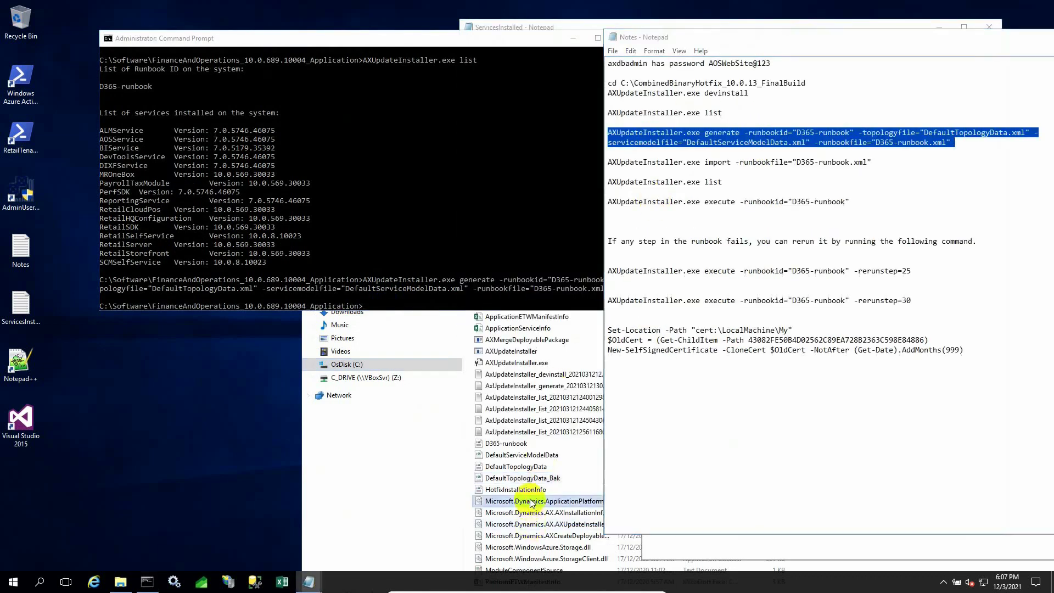
Review the generated D365-runbook.xml in Notepad++ and close it.
click(528, 500)
click(521, 444)
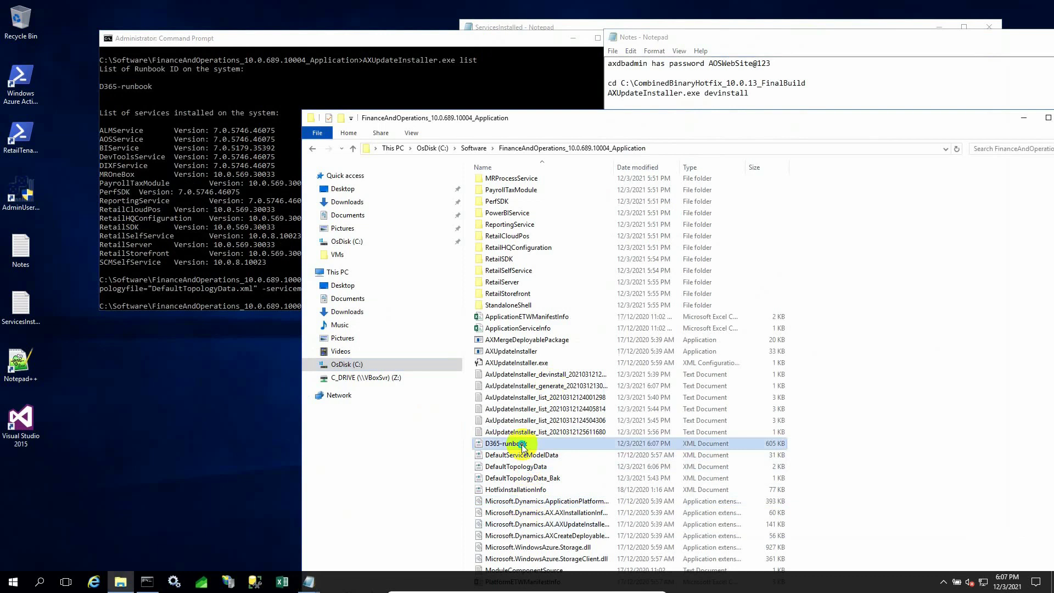
right_click(521, 445)
click(573, 300)
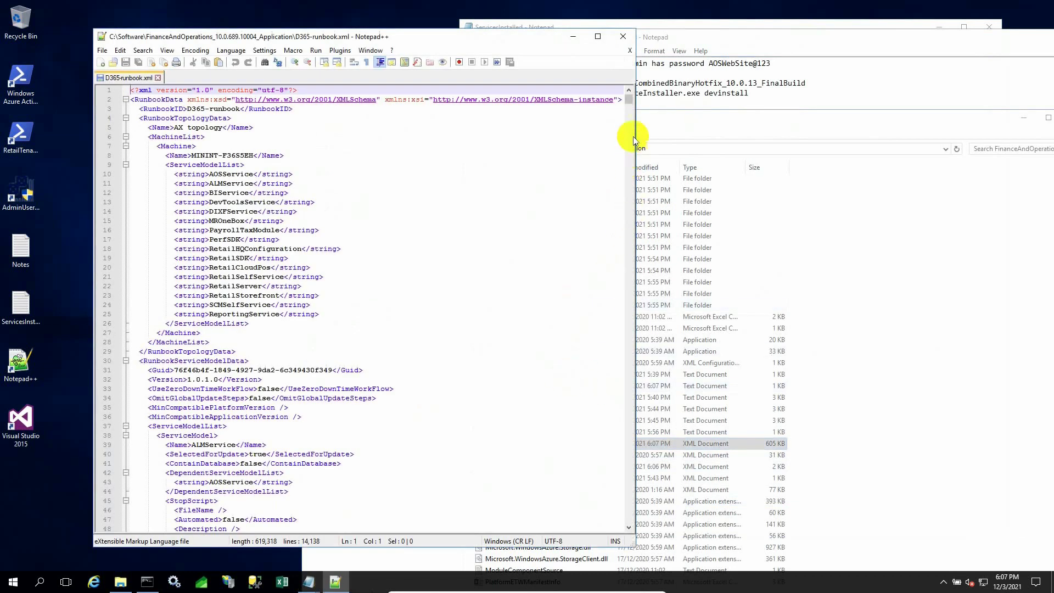
drag(629, 99, 631, 496)
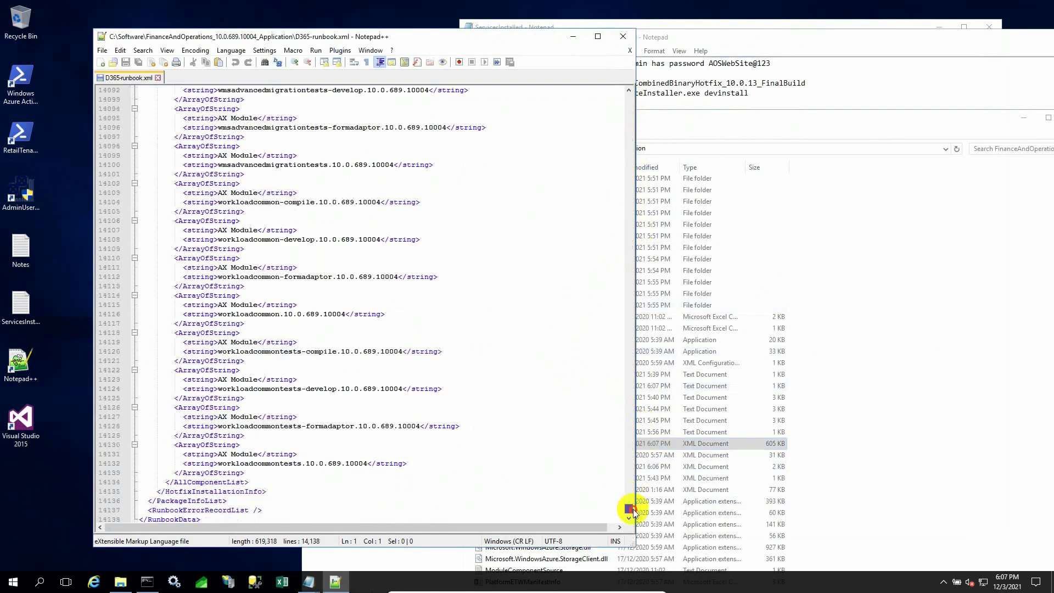
click(623, 36)
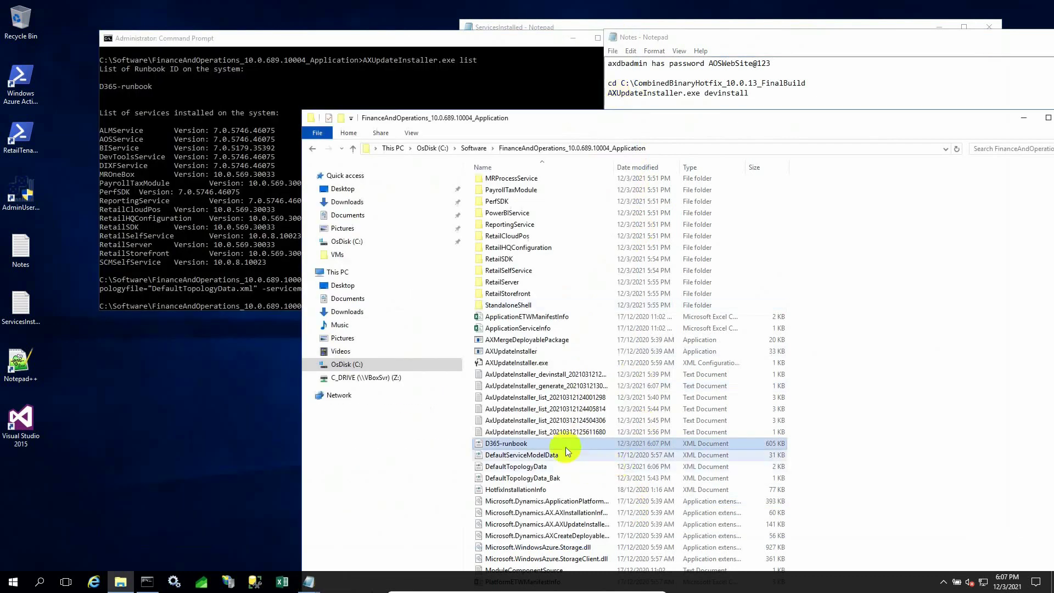
Create a 'D365-runbook - Copy' backup and select the next command in the notes.
right_click(564, 445)
click(648, 382)
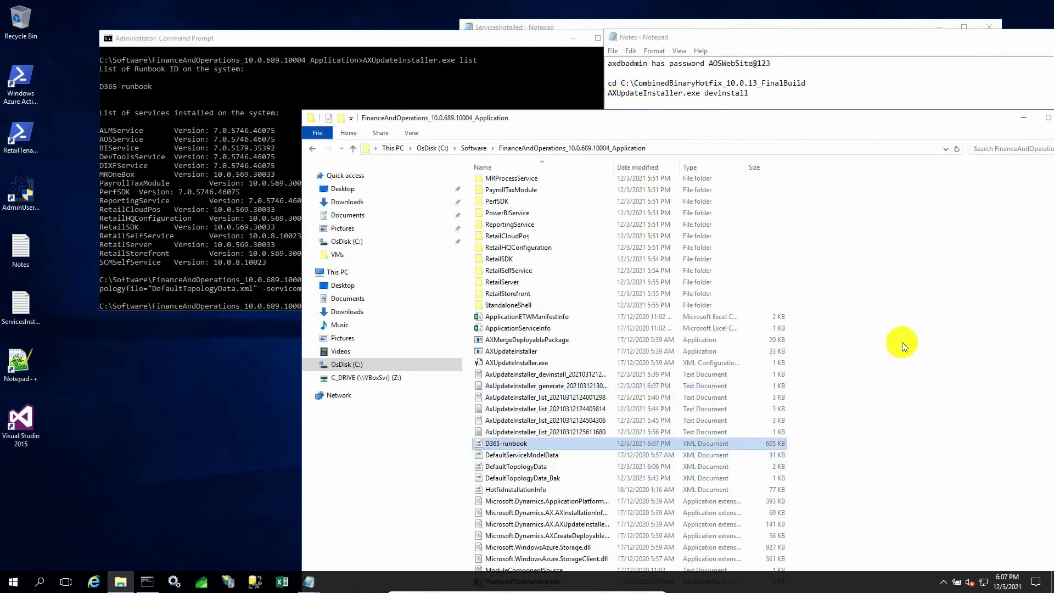
right_click(907, 324)
click(934, 402)
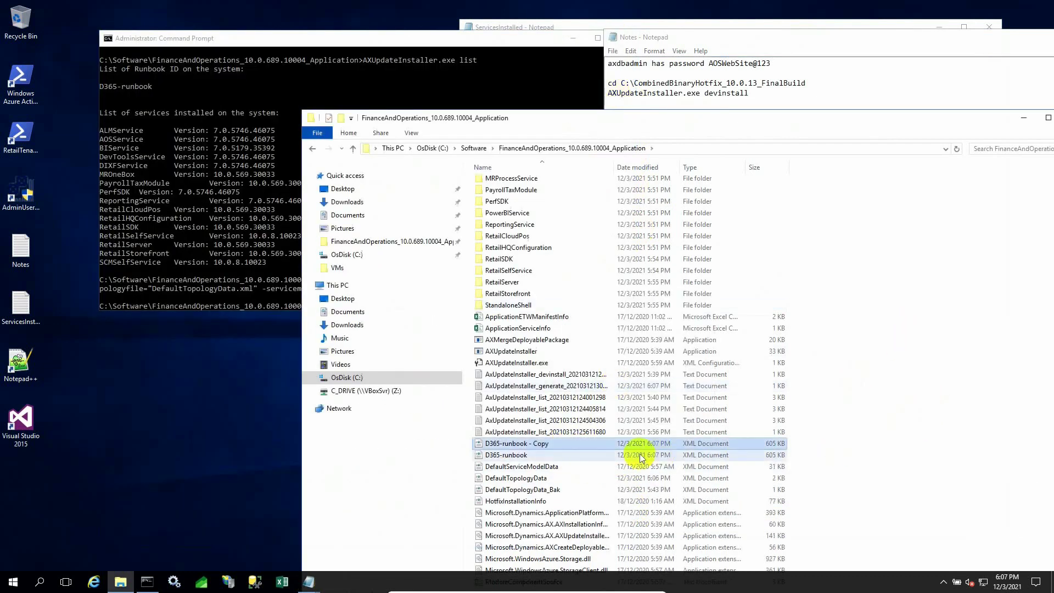
drag(728, 182, 591, 180)
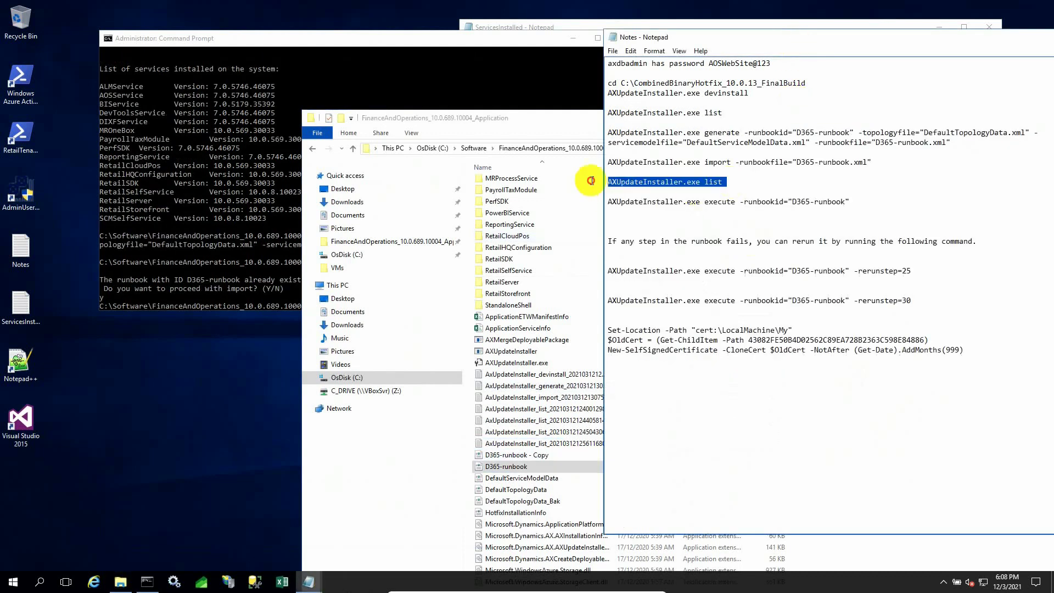
Rerun 'AXUpdateInstaller.exe list' in Command Prompt and bring up the ServicesInstalled notes for comparison.
right_click(635, 181)
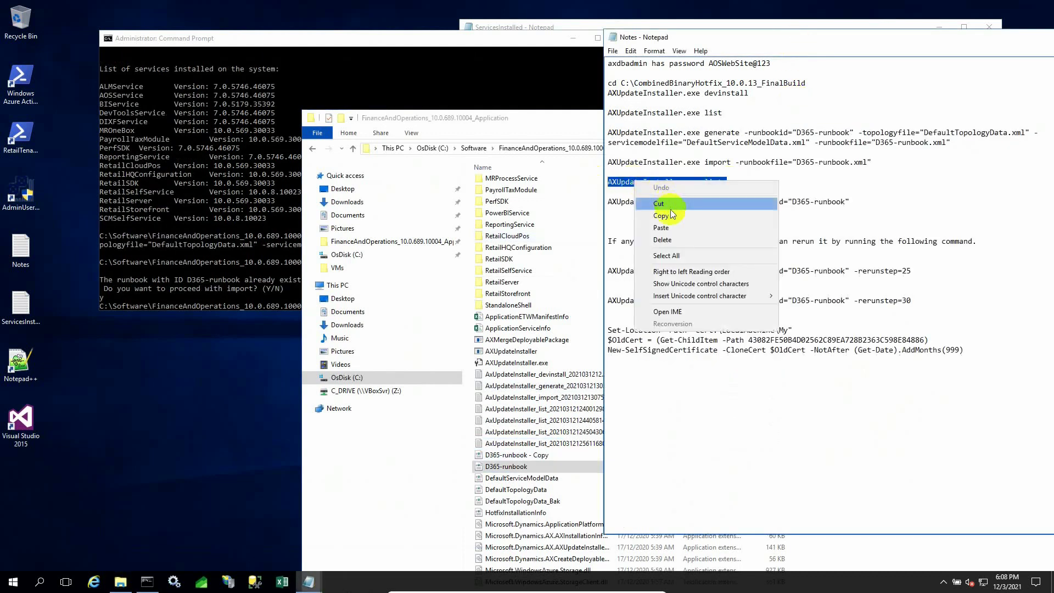
click(661, 215)
click(277, 269)
right_click(377, 294)
key(Return)
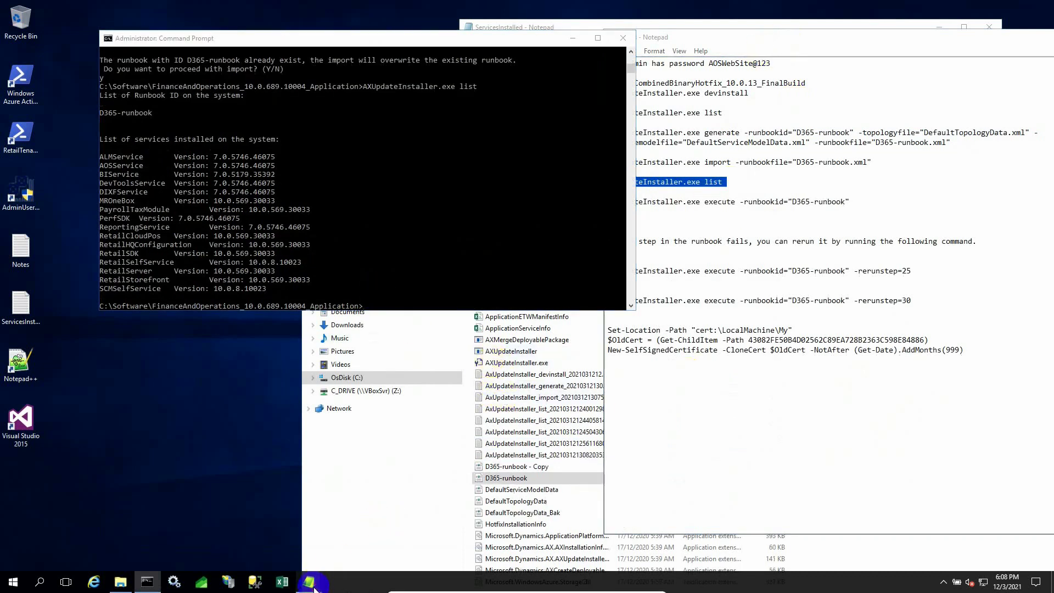
mouse_move(315, 589)
click(368, 536)
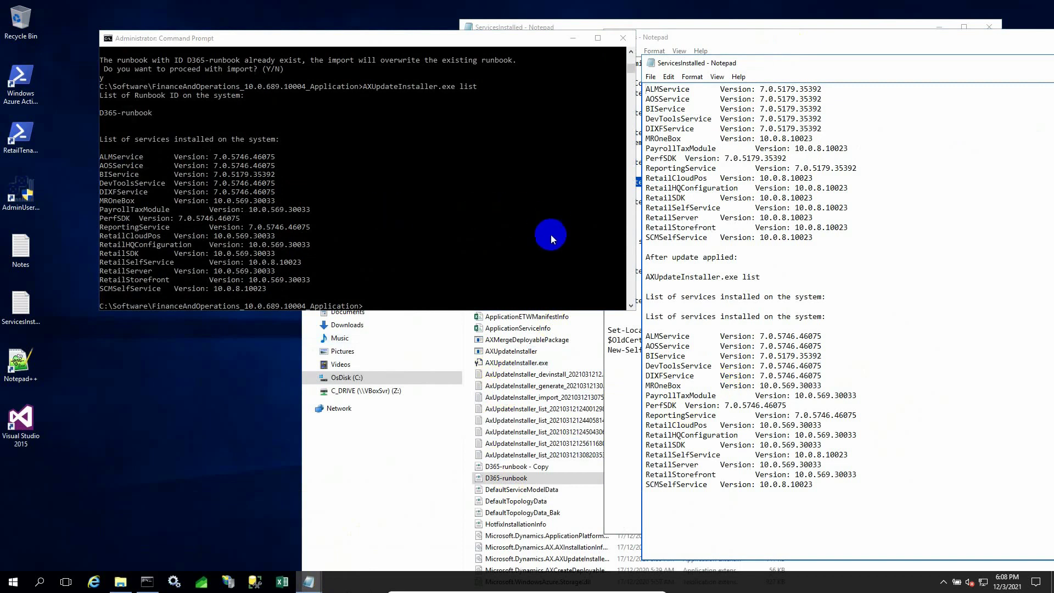
Paste 'AXUpdateInstaller.exe execute -runbookid="D365-runbook"' from the notes into Command Prompt and run it.
drag(776, 67, 873, 102)
click(733, 149)
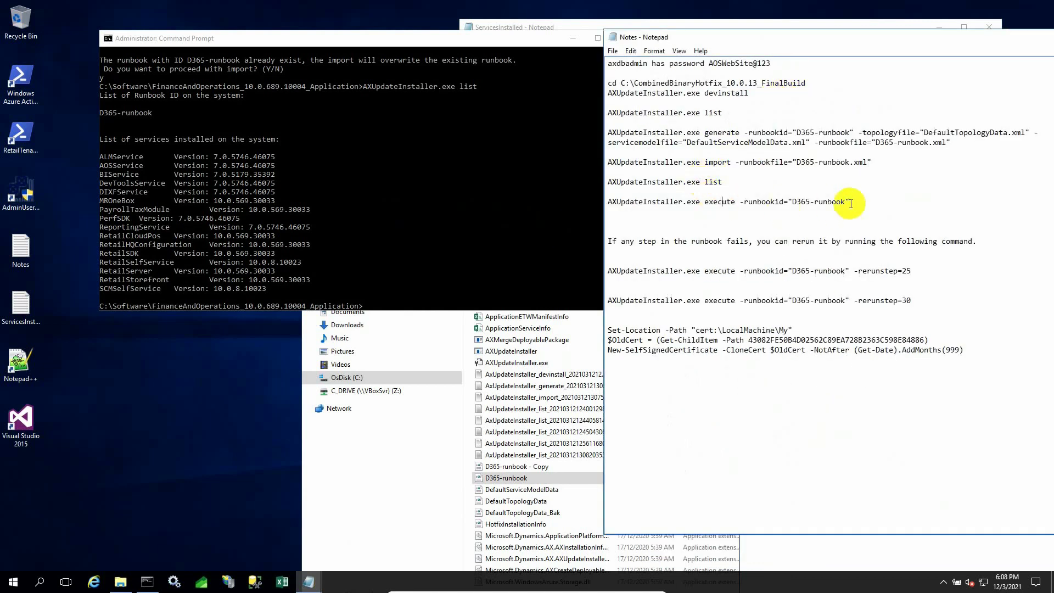
drag(851, 202, 594, 201)
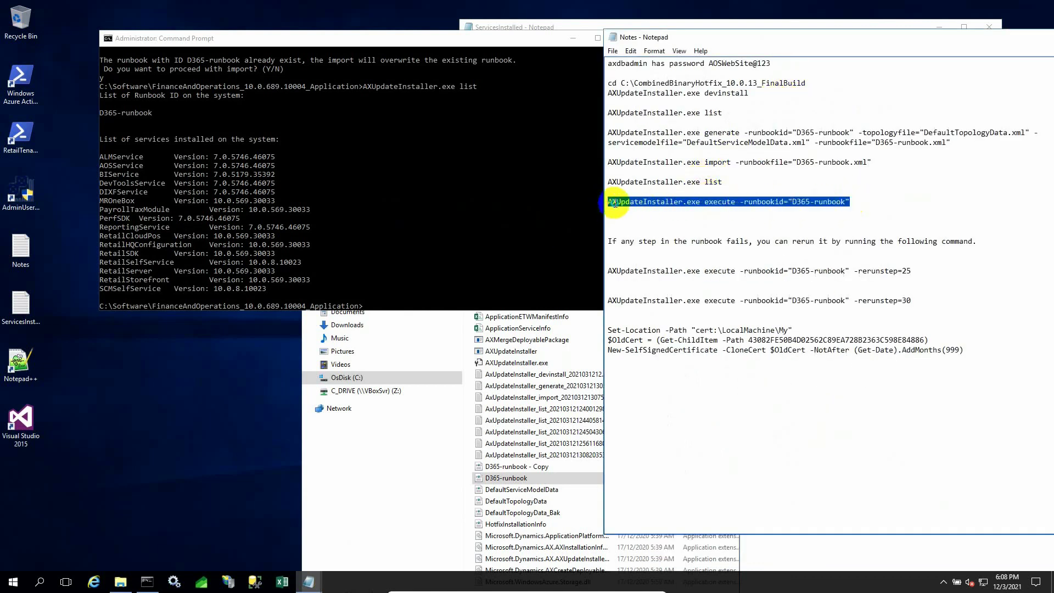
right_click(615, 203)
click(648, 239)
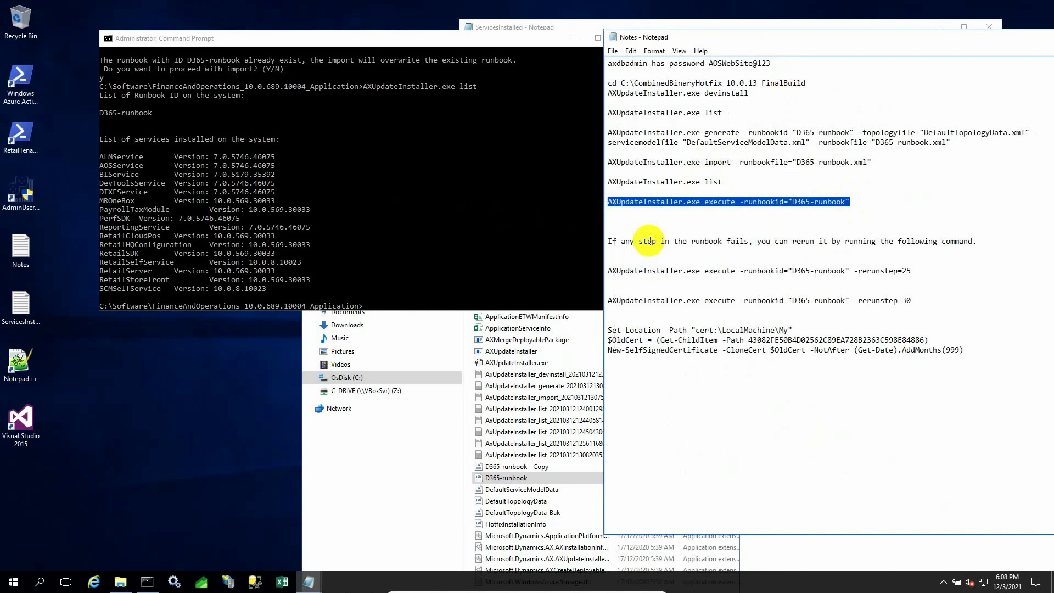
click(382, 307)
right_click(382, 309)
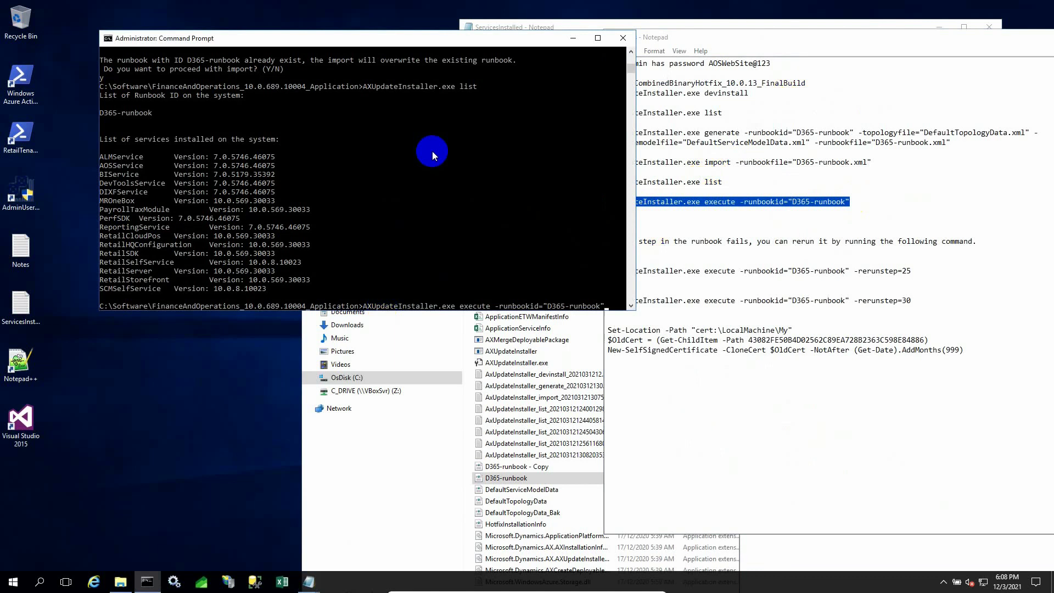
key(Return)
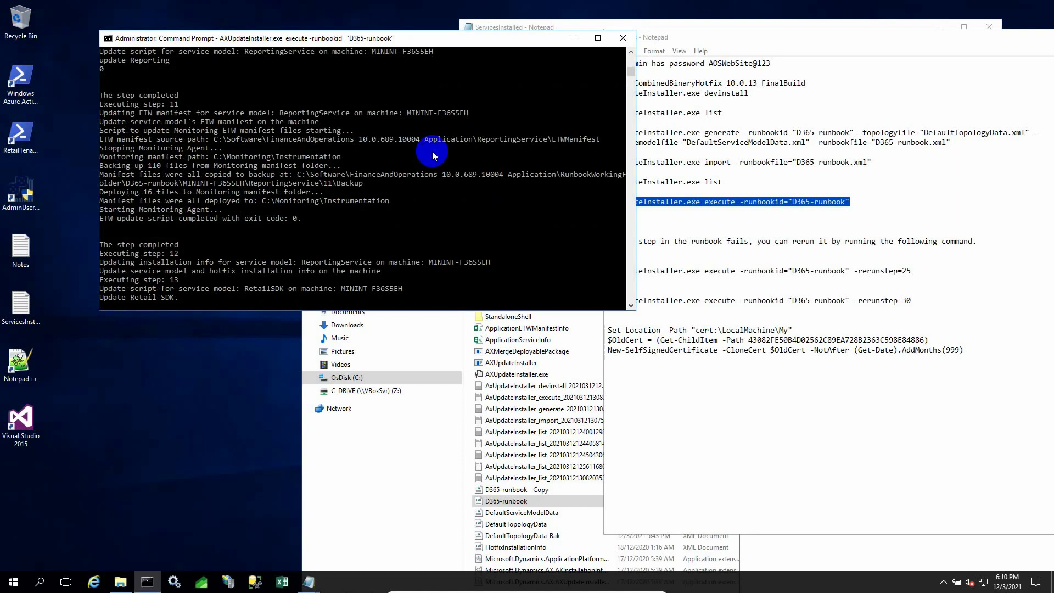
scroll(433, 150, up, 5)
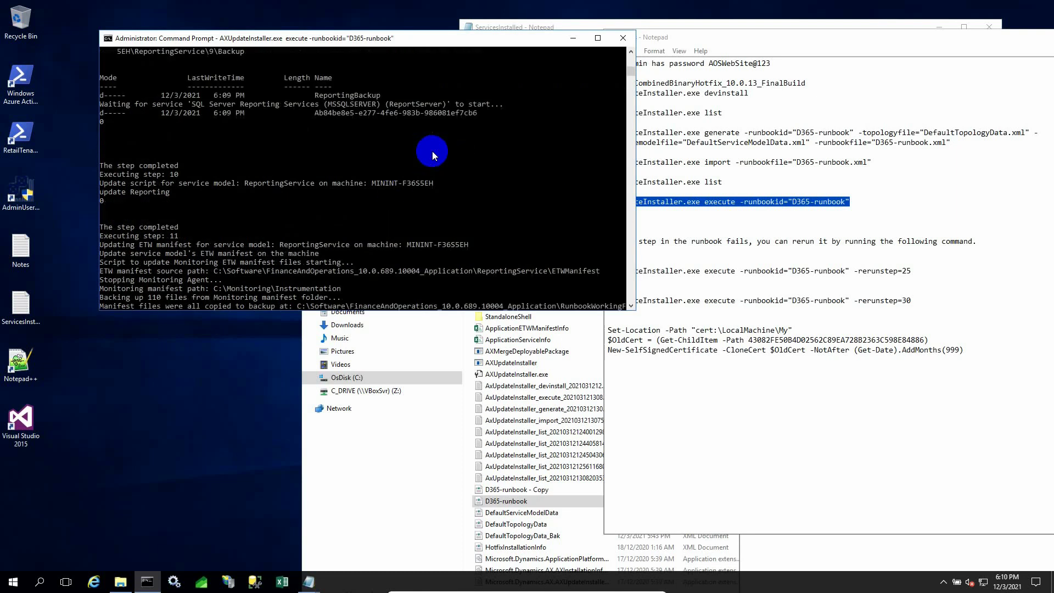
scroll(432, 151, up, 4)
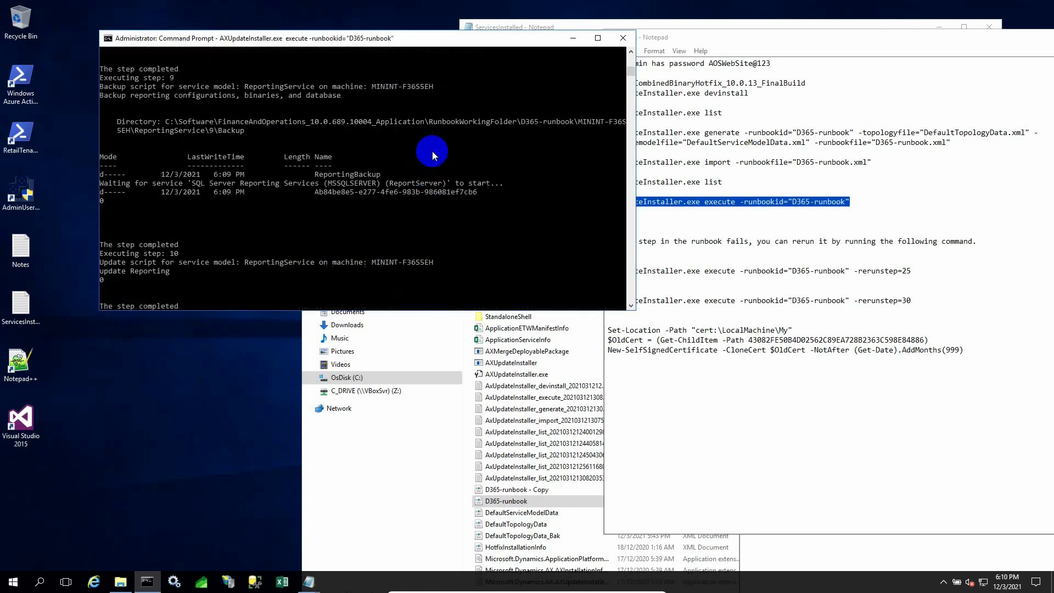
scroll(433, 150, up, 4)
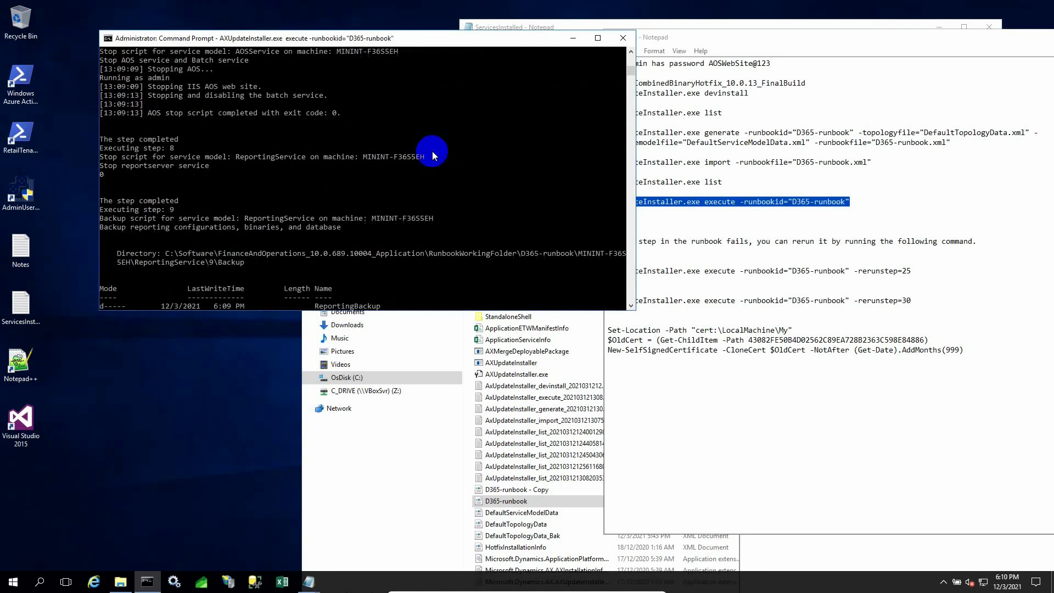
scroll(432, 151, up, 2)
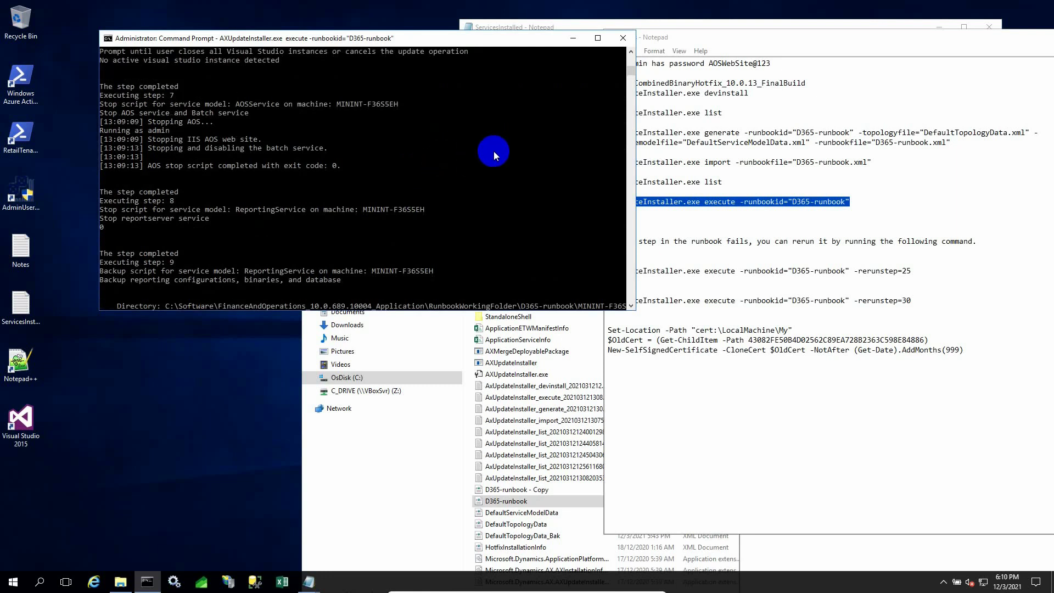
scroll(493, 152, down, 10)
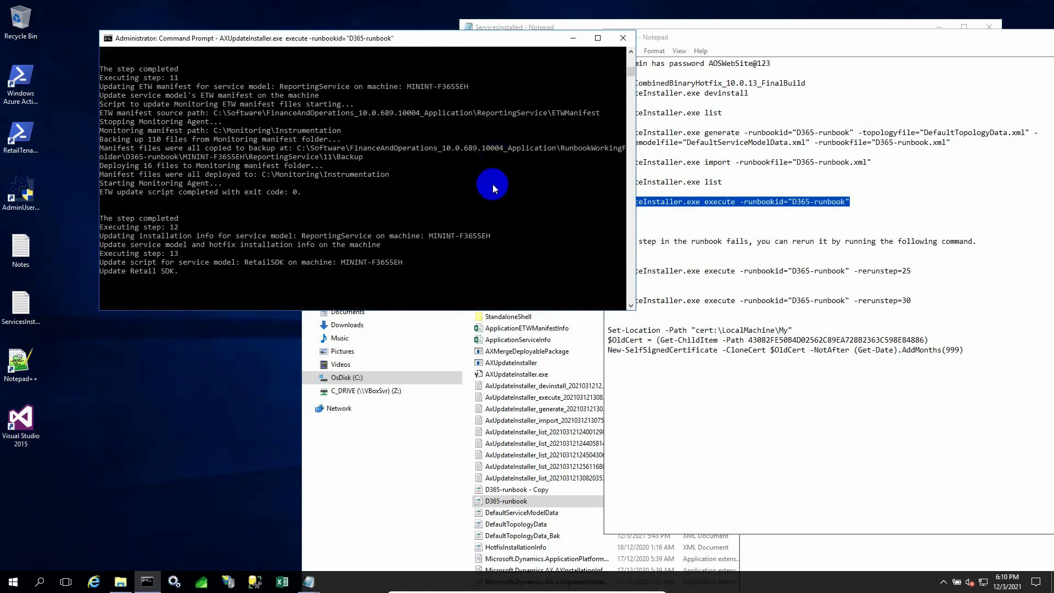
Open Task Manager and check CPU and memory usage in the Performance view.
right_click(694, 583)
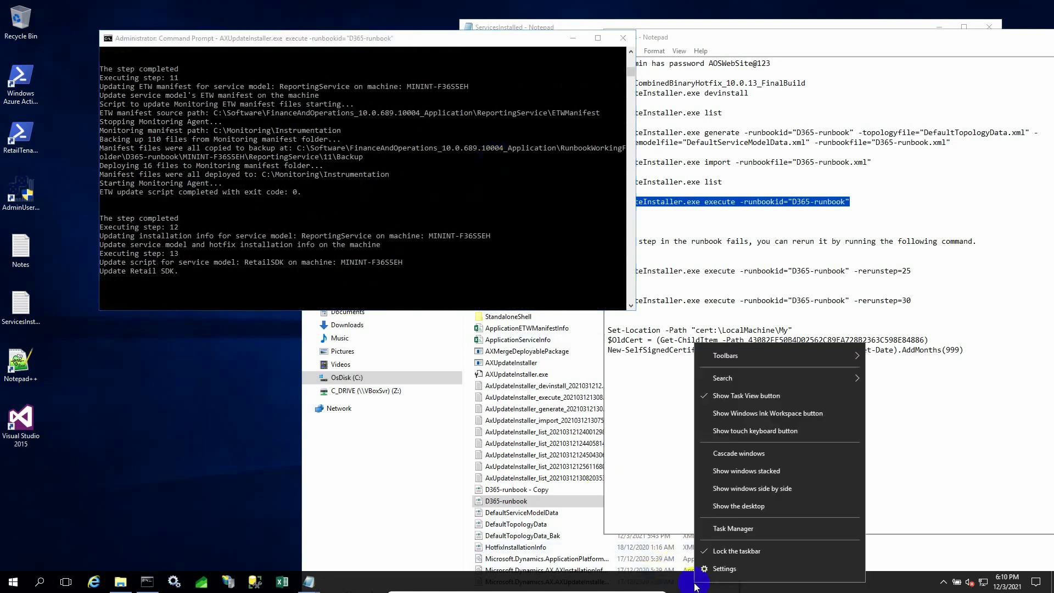
click(714, 530)
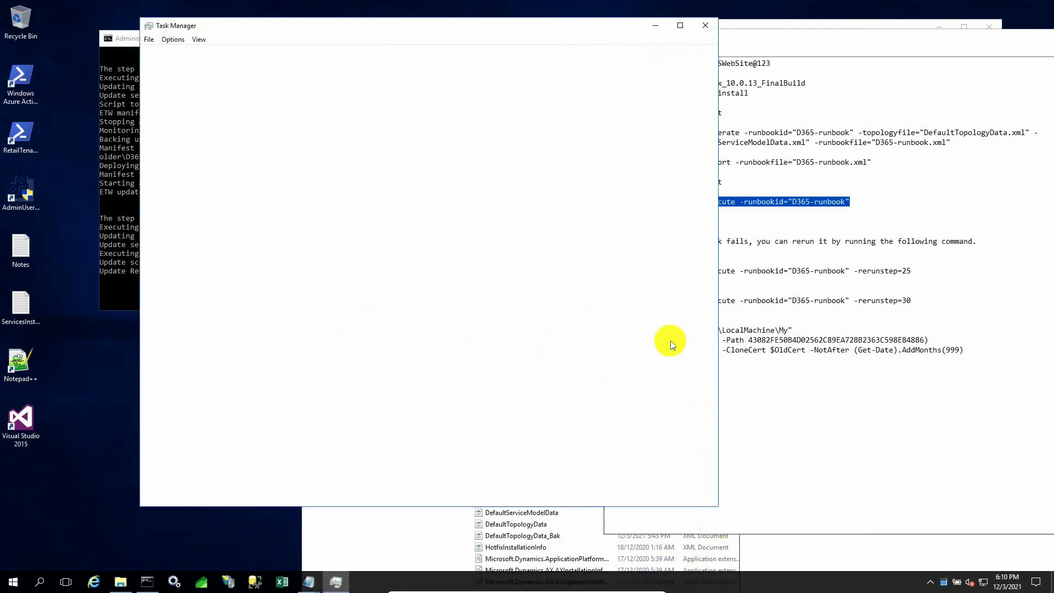
click(209, 54)
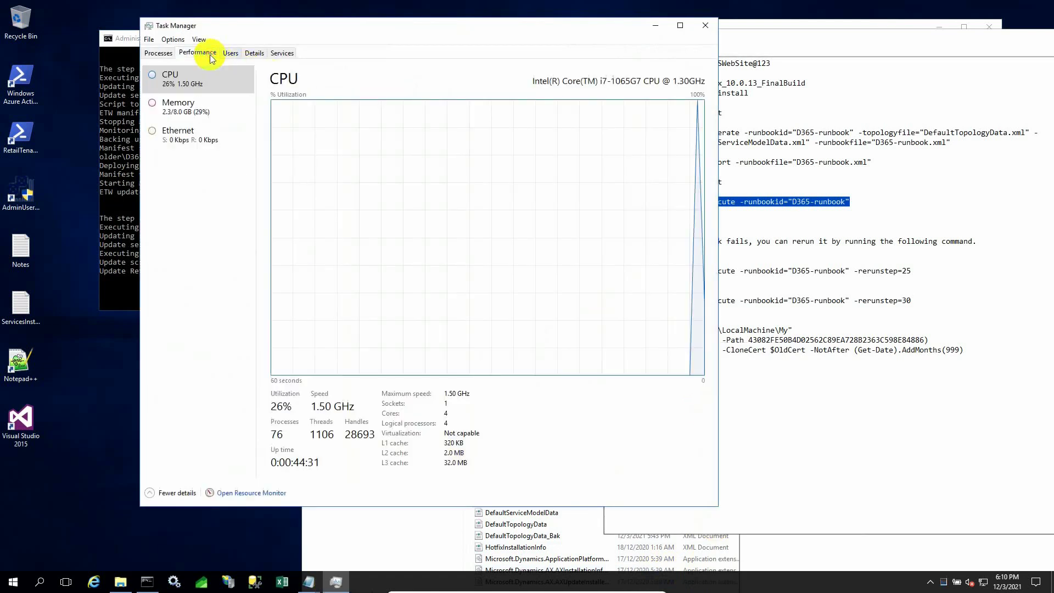
click(205, 104)
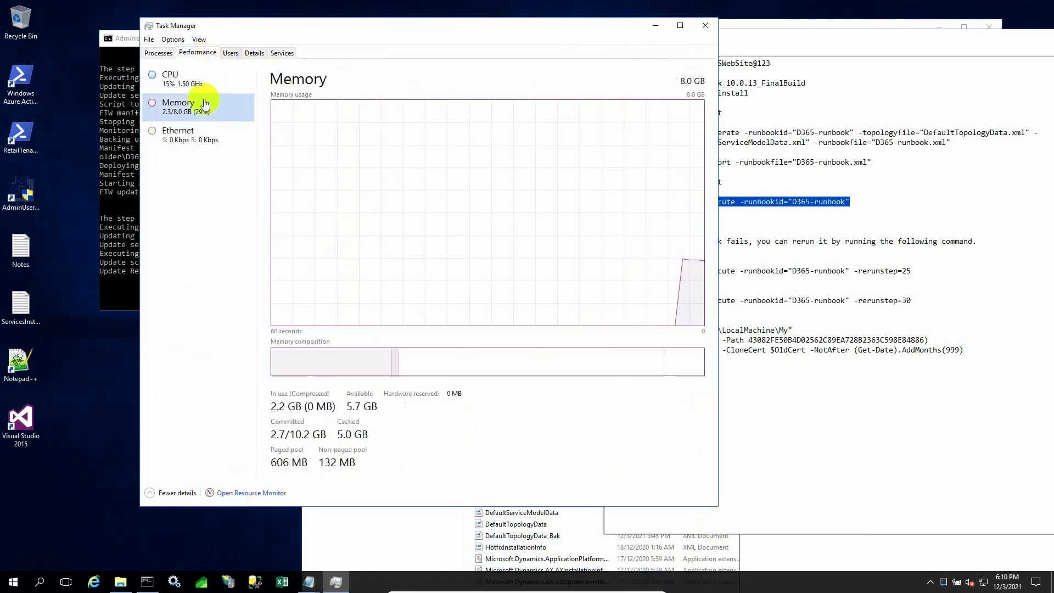
click(203, 79)
Sort processes by memory use, largest first, and minimize Task Manager.
click(158, 52)
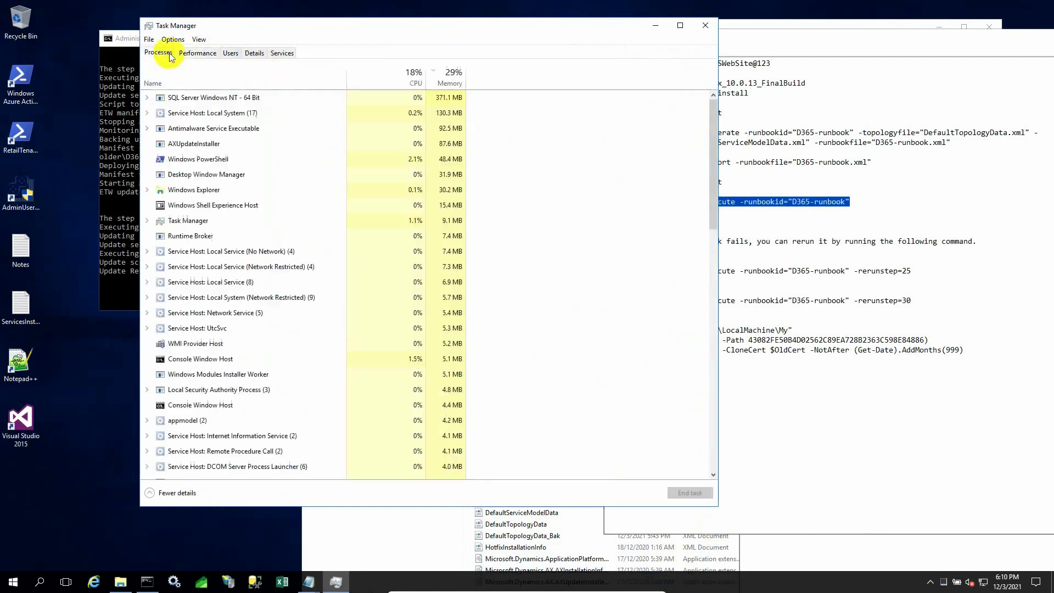
click(441, 81)
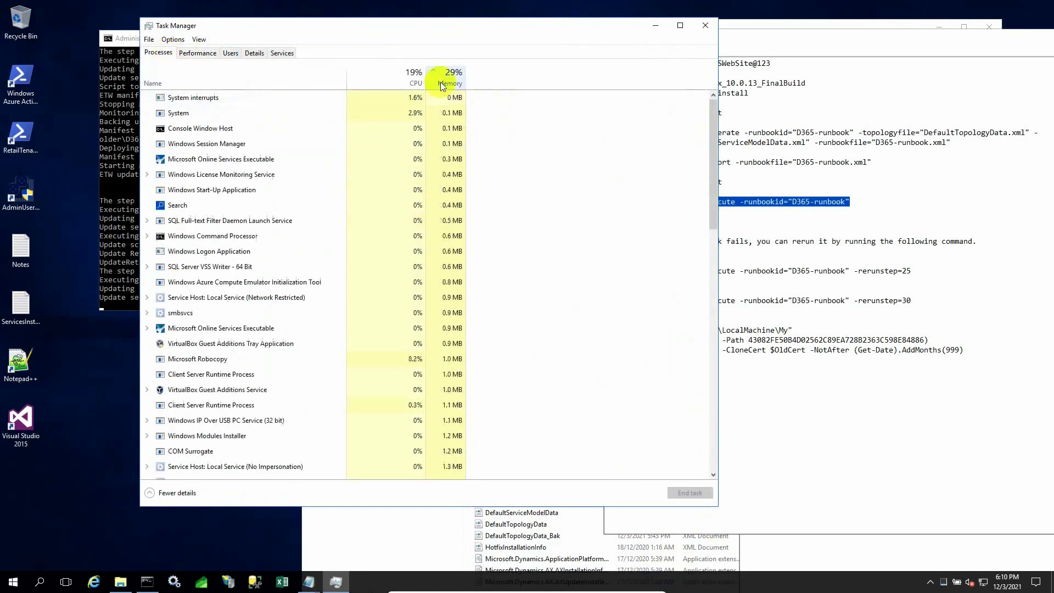
click(441, 81)
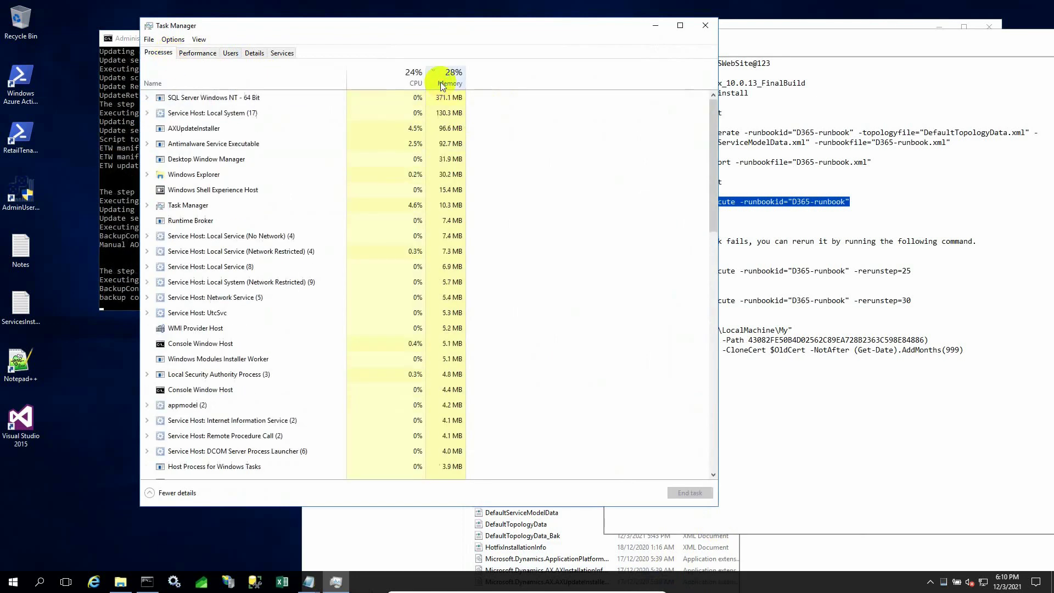
click(659, 26)
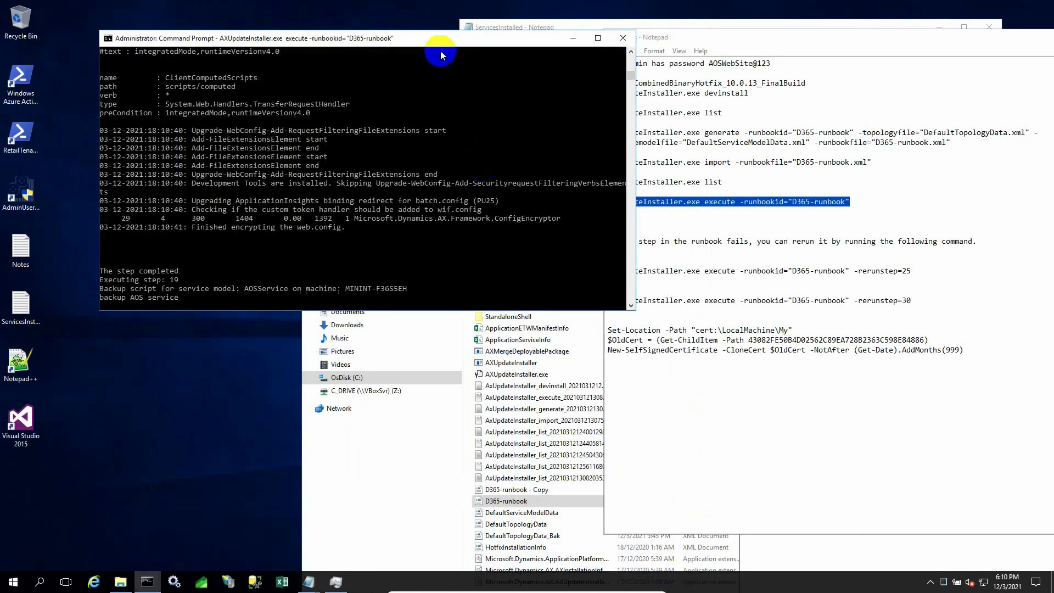
Move the Command Prompt window aside to reveal the notes while the runbook progresses.
drag(427, 44, 445, 98)
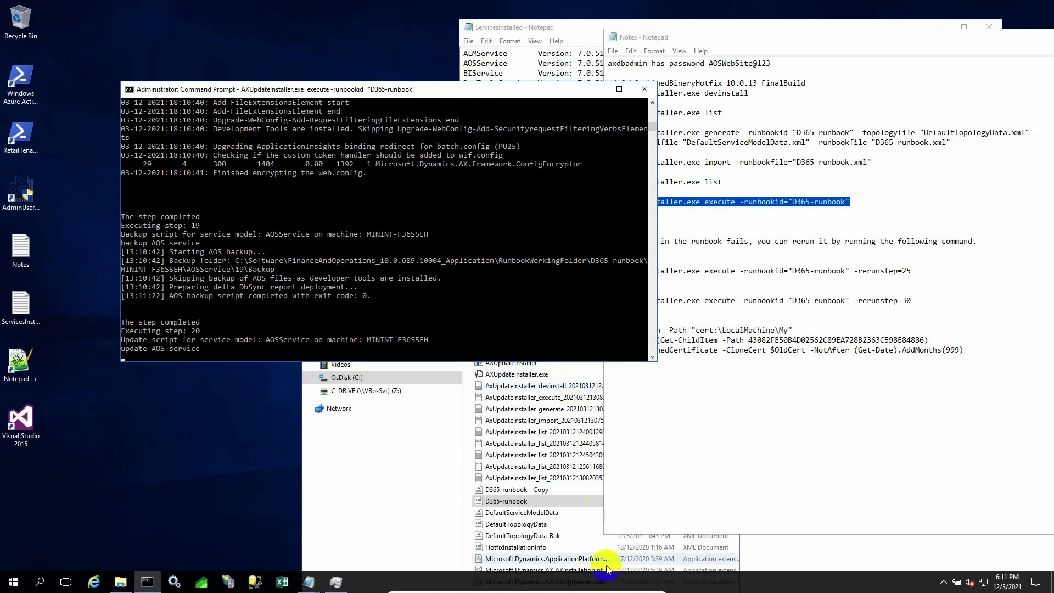
Back in the VM, run 'AXUpdateInstaller.exe list' showing AOSService 7.0.5860.35679 and MROneBox 10.0.689.10004.
click(627, 587)
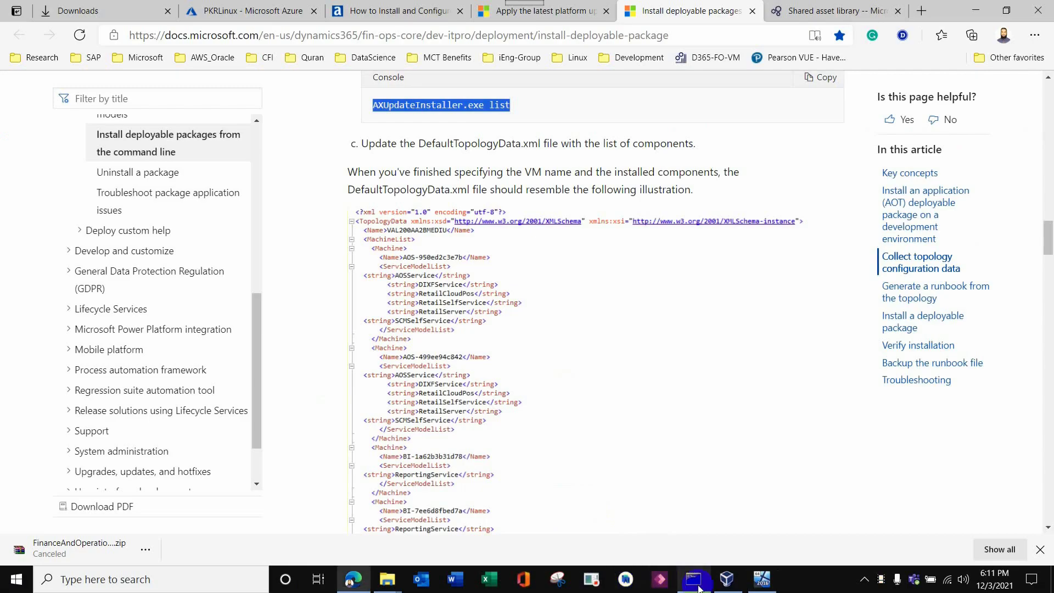
click(895, 576)
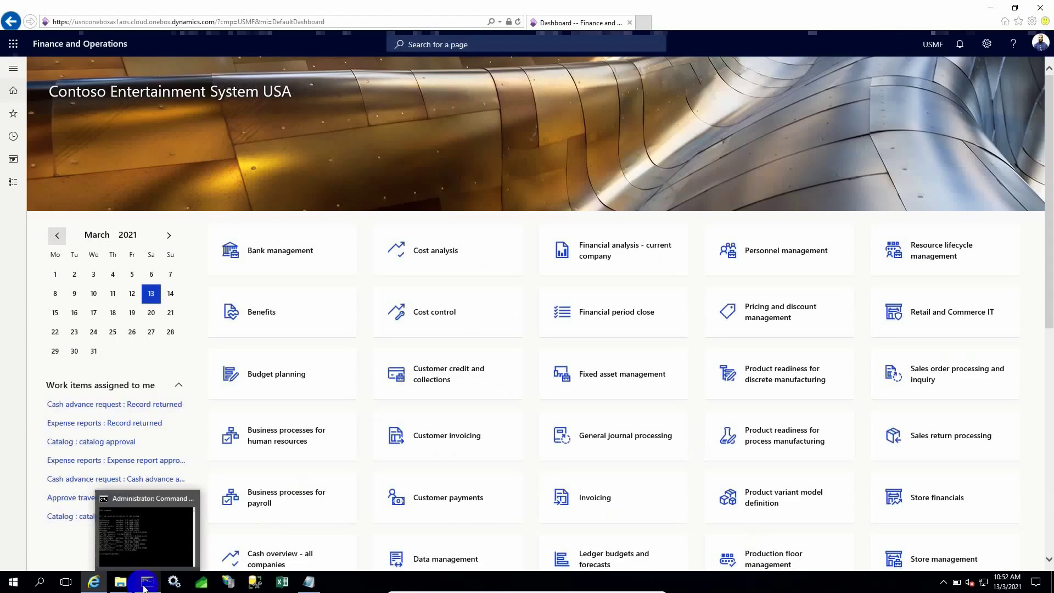
click(144, 583)
click(291, 284)
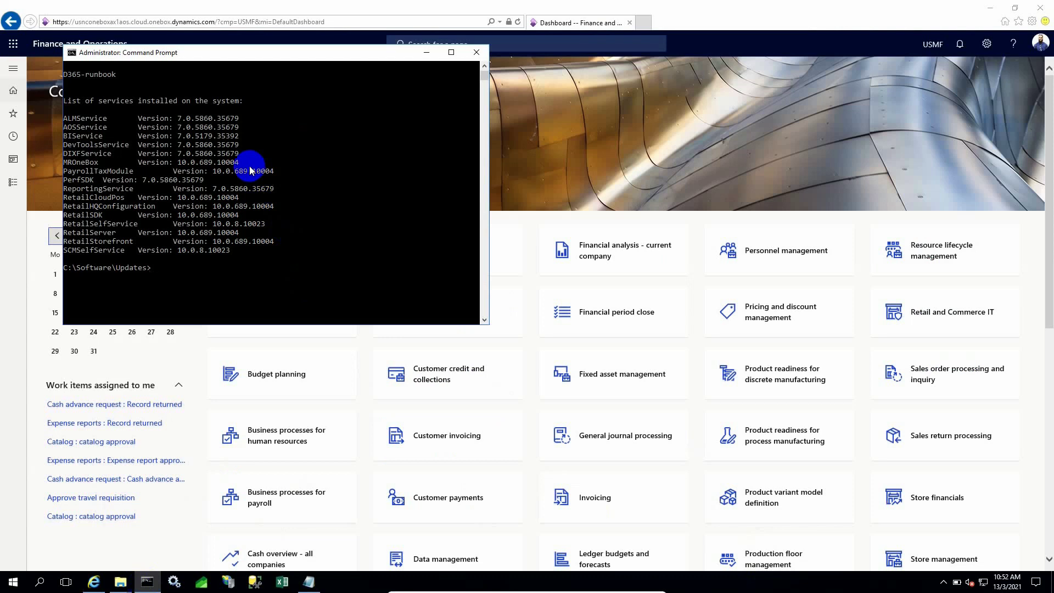
text(a)
key(Tab)
text(list)
key(Return)
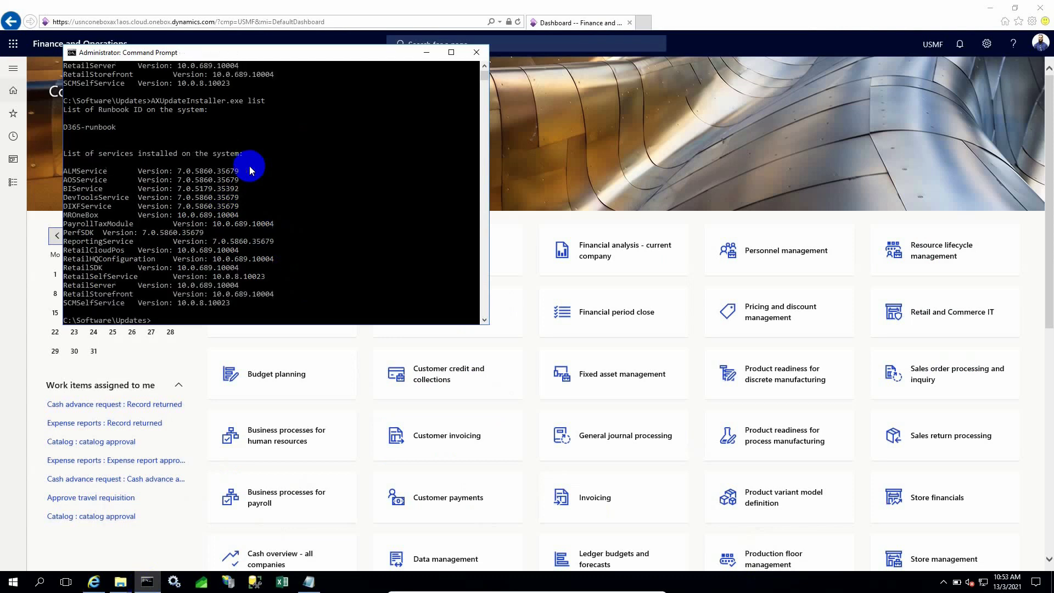
scroll(249, 183, down, 1)
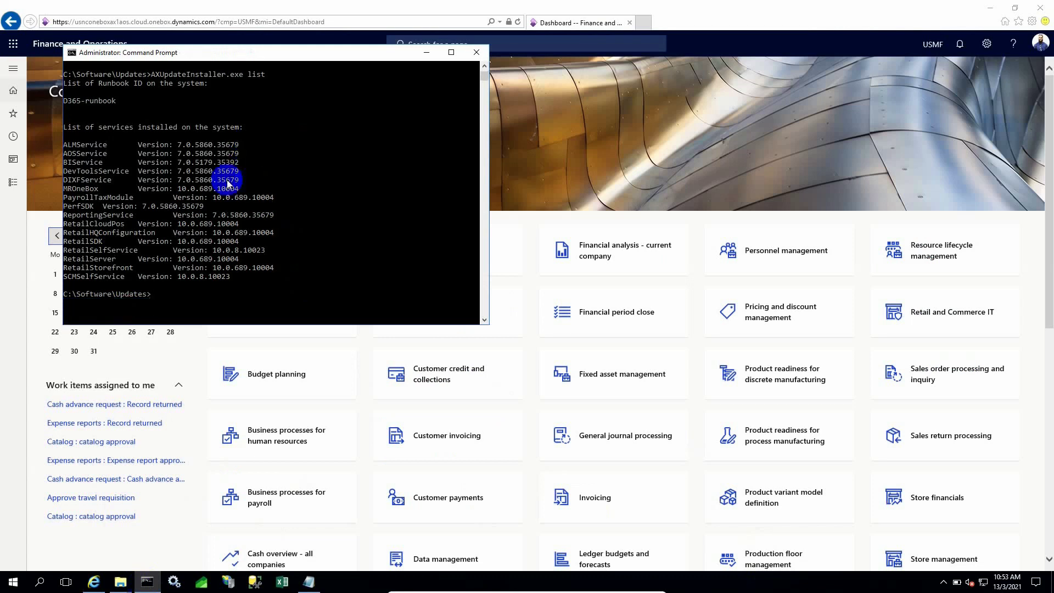
drag(66, 146, 287, 290)
click(301, 284)
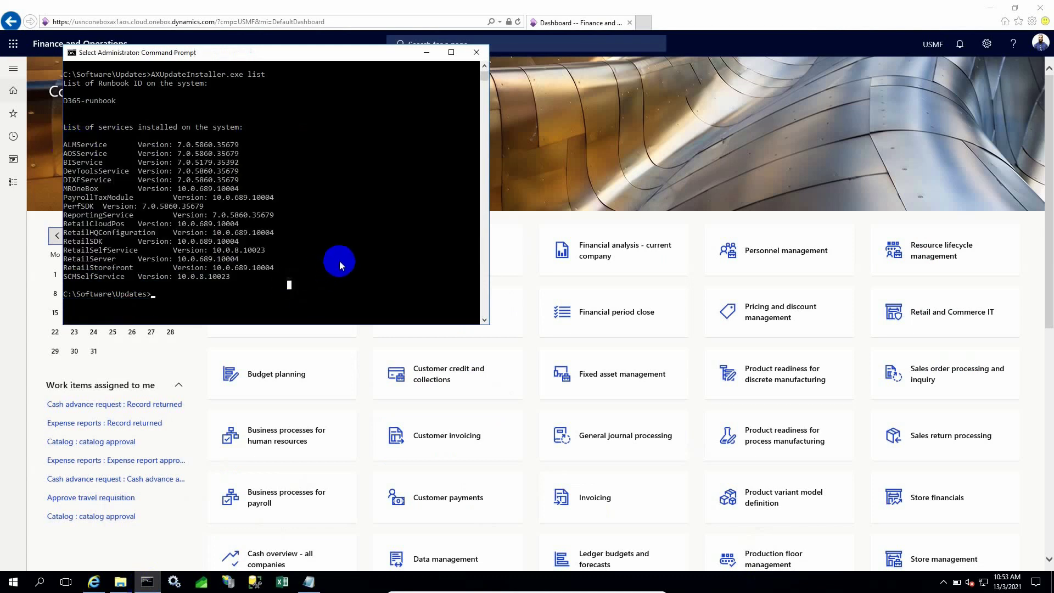
In the ServicesInstalled notes, select the old 7.0.5746.46075 and new 7.0.5860.35679 service lists.
click(308, 581)
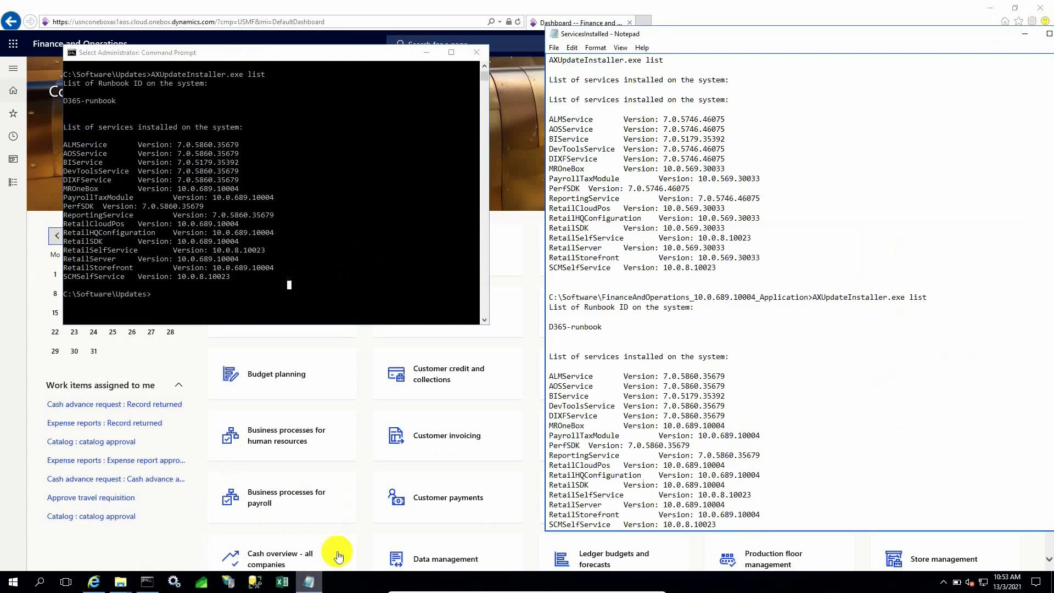
scroll(794, 346, up, 3)
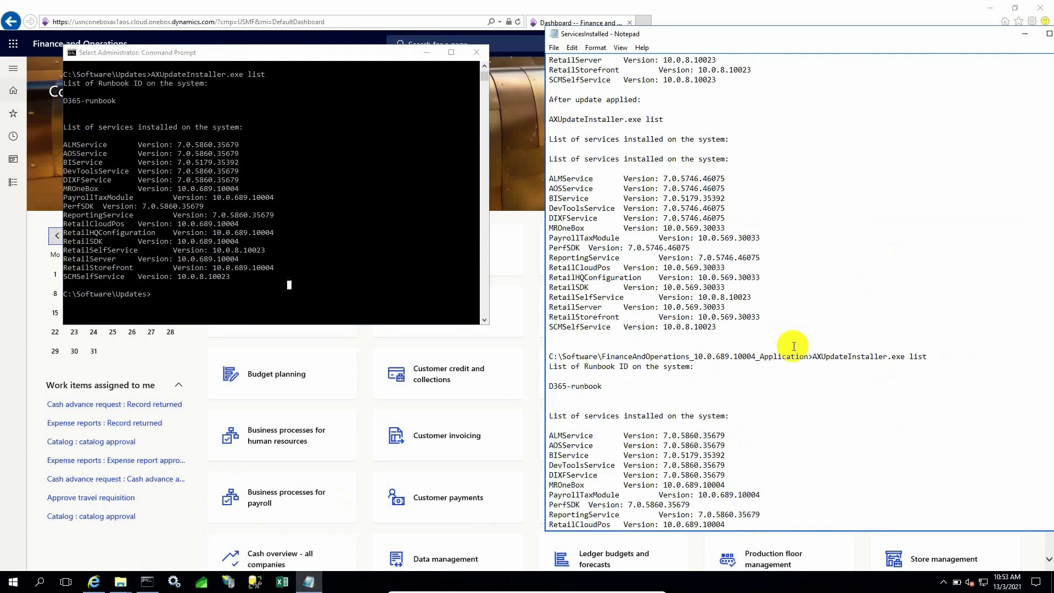
scroll(741, 357, up, 3)
scroll(737, 358, down, 5)
drag(744, 307, 548, 158)
scroll(649, 336, down, 2)
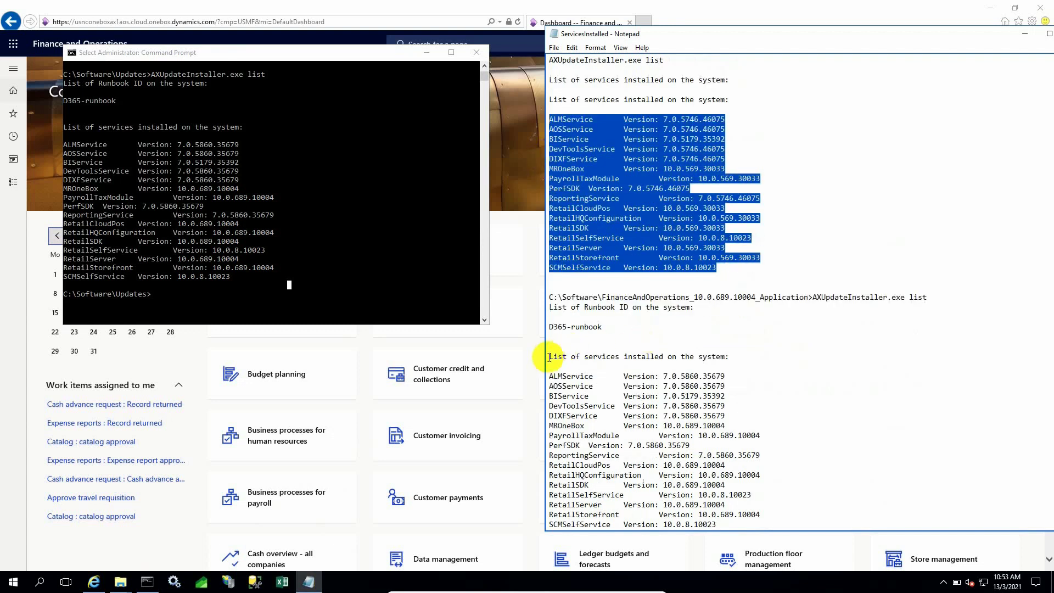
drag(548, 357, 842, 537)
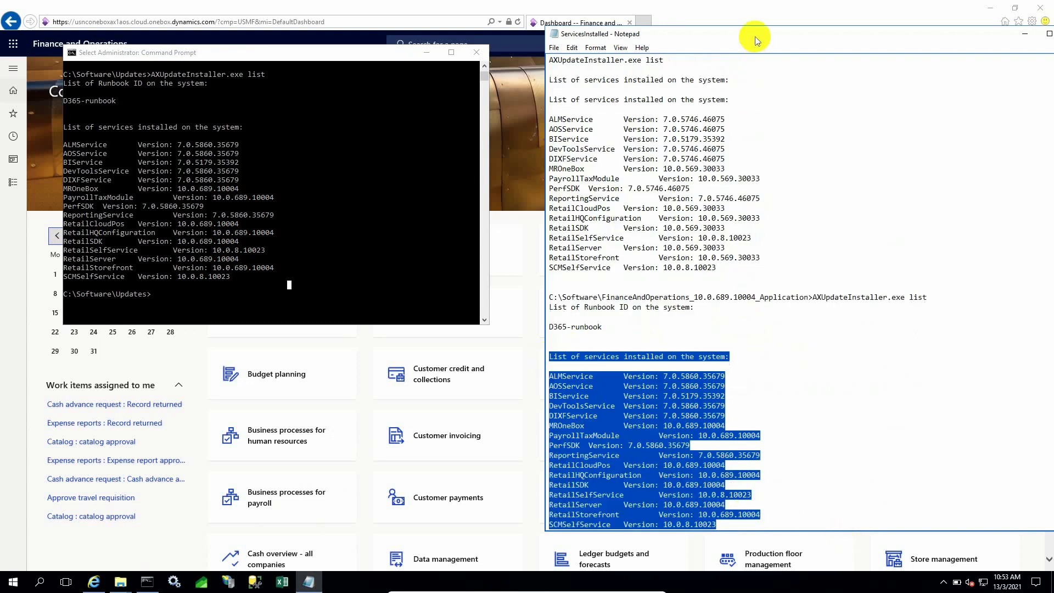
click(720, 11)
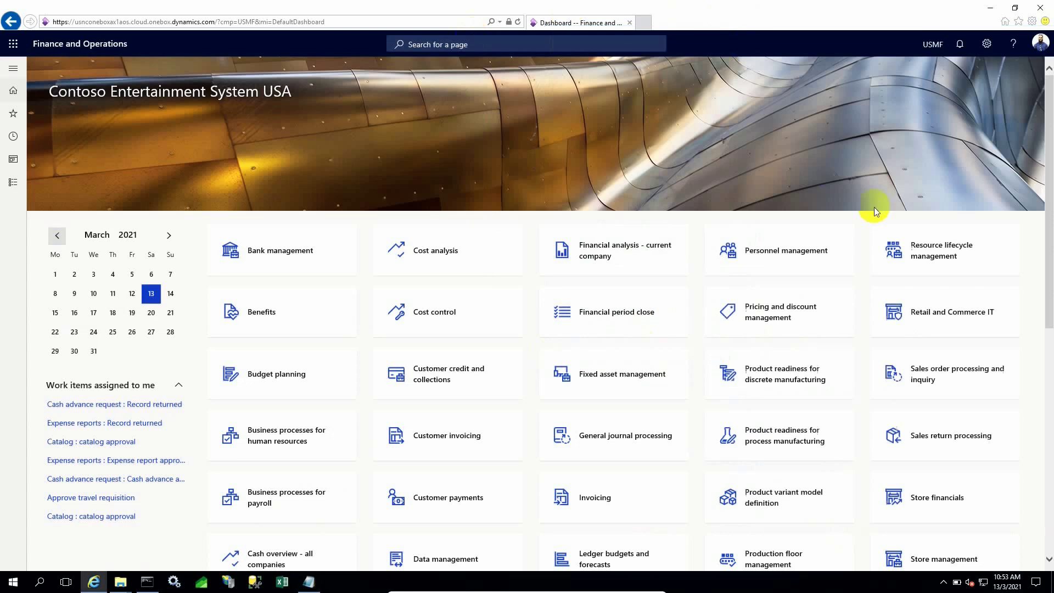
click(1013, 43)
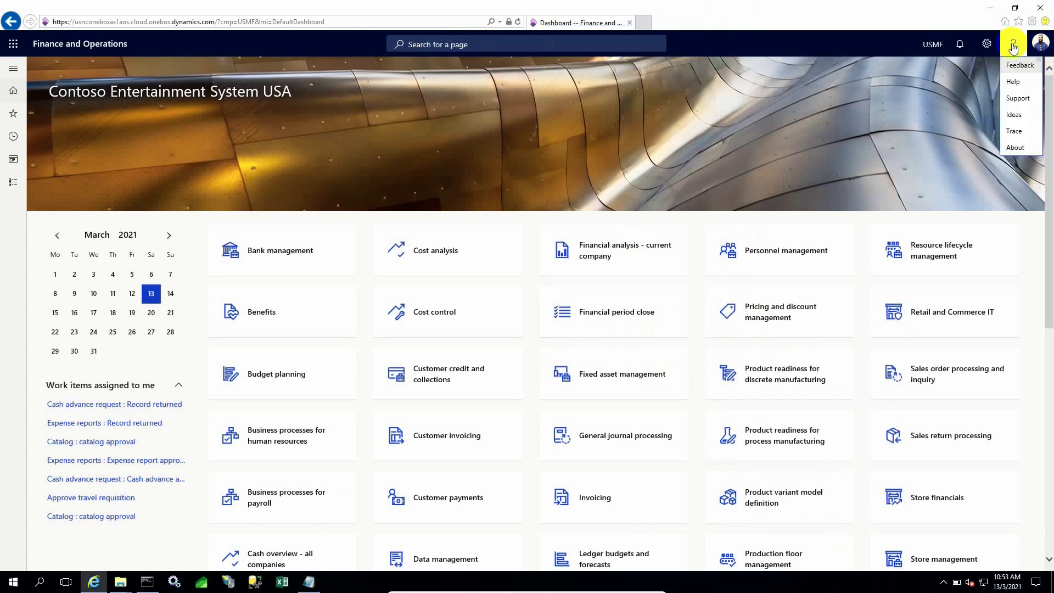
click(1015, 148)
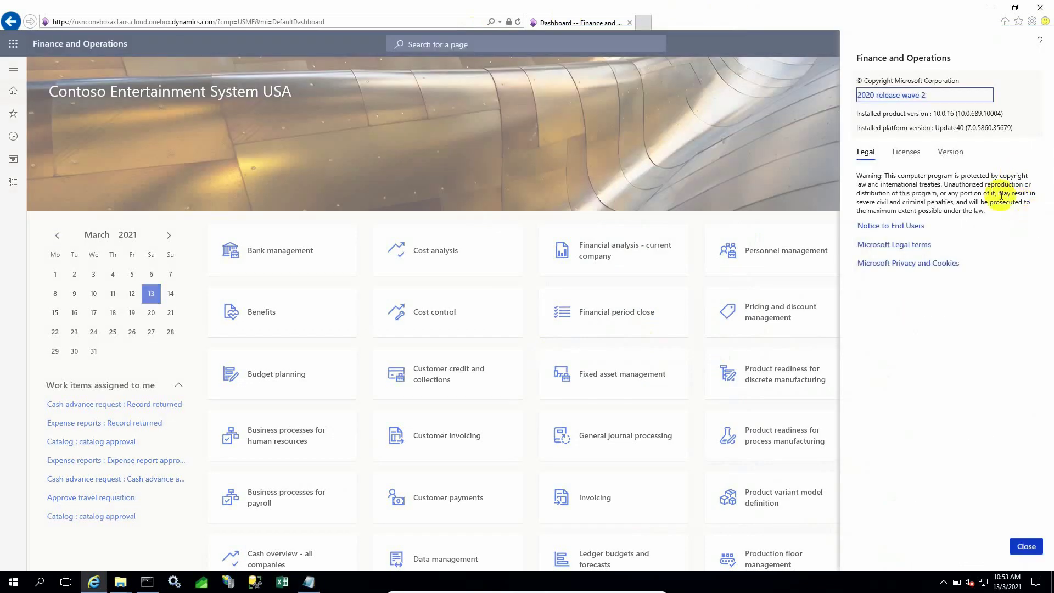
drag(934, 113, 1007, 107)
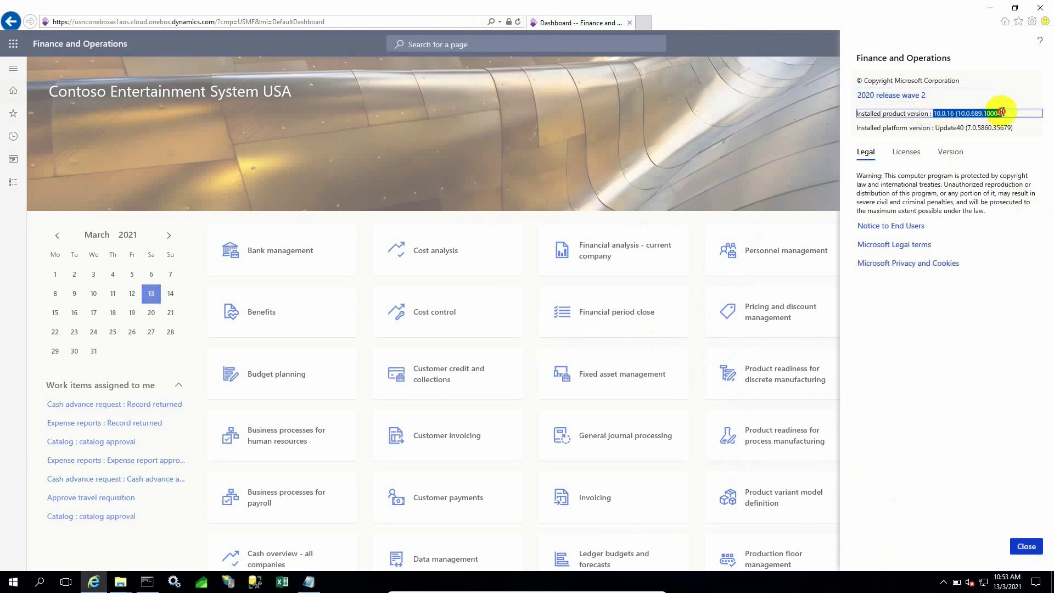
drag(937, 128, 1043, 127)
click(954, 154)
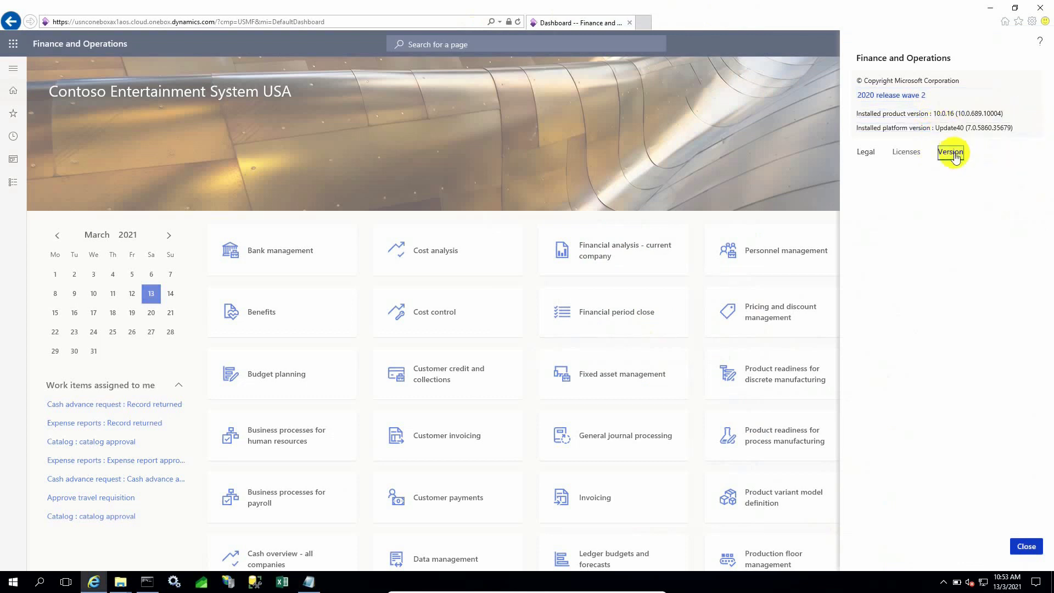
drag(1033, 209, 1050, 195)
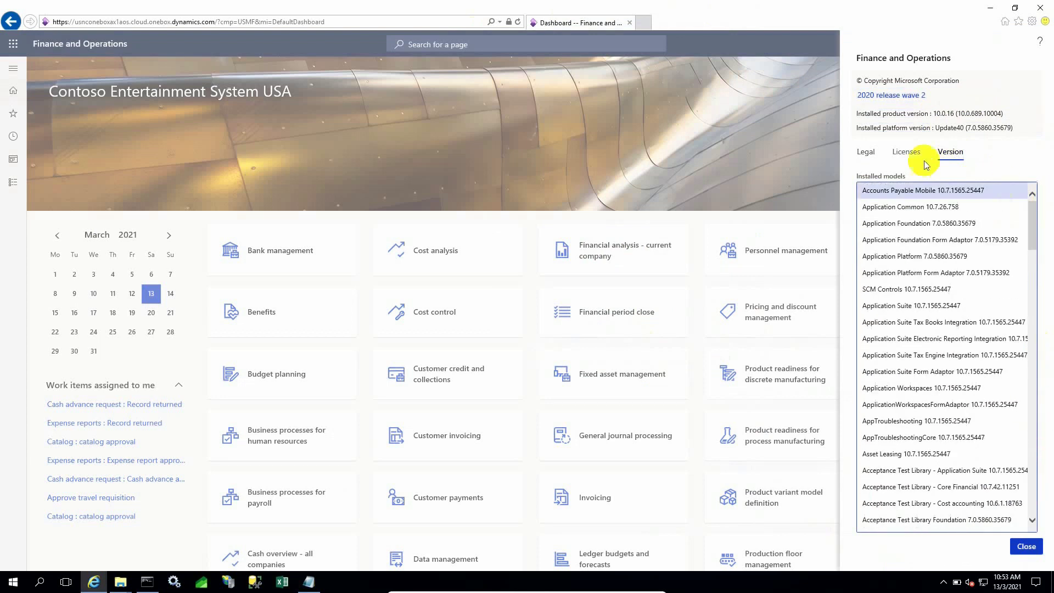
click(905, 152)
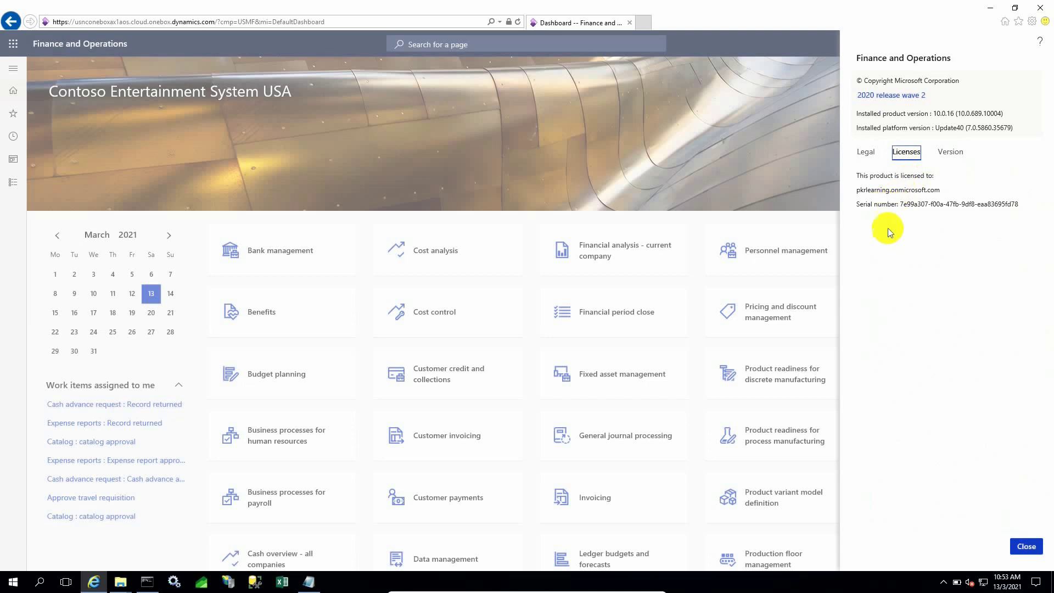
click(866, 152)
click(965, 157)
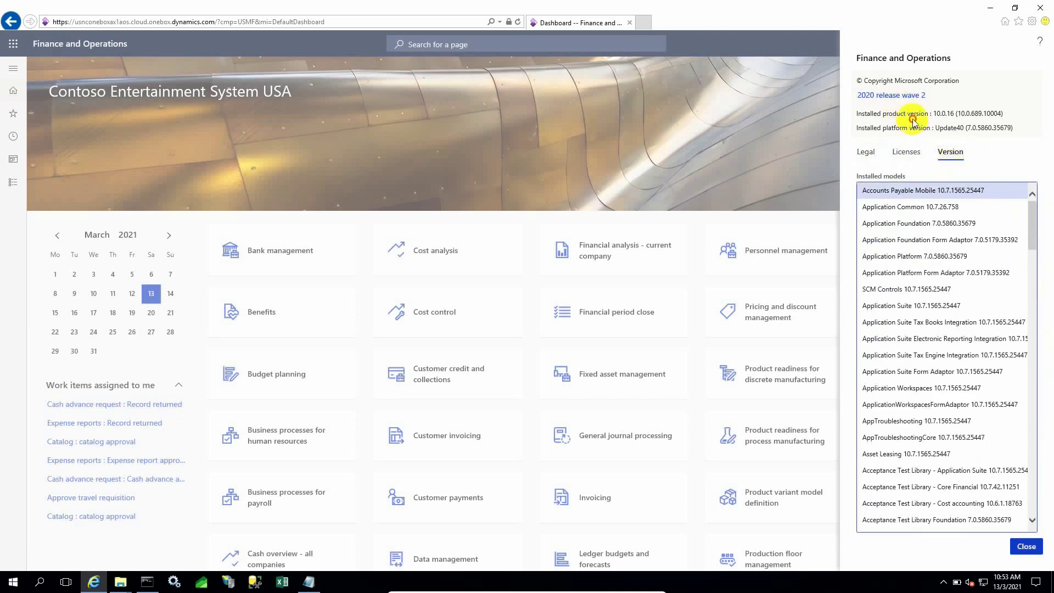
drag(907, 114, 982, 114)
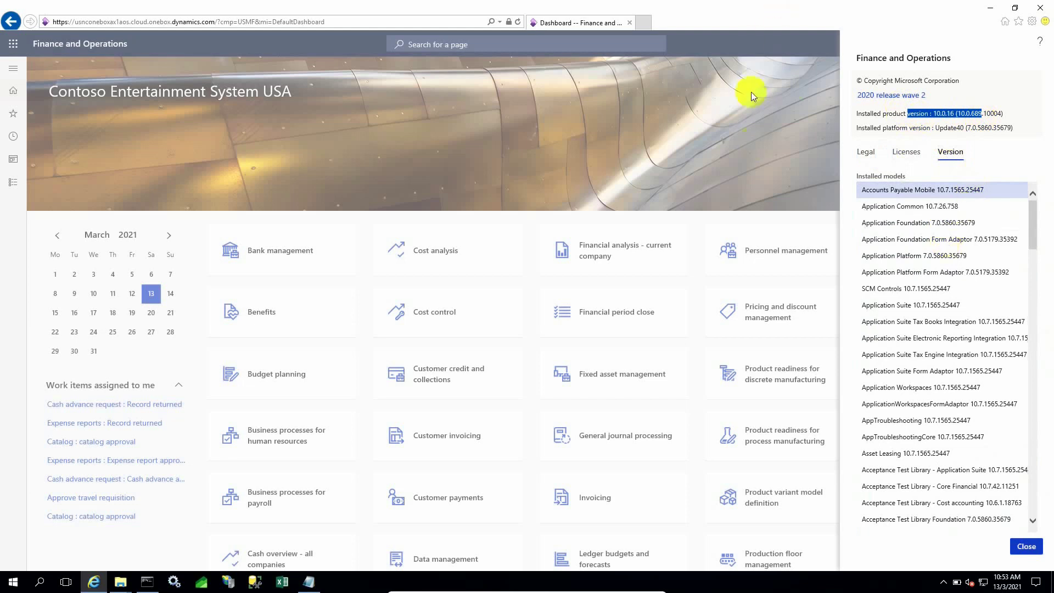
click(1026, 546)
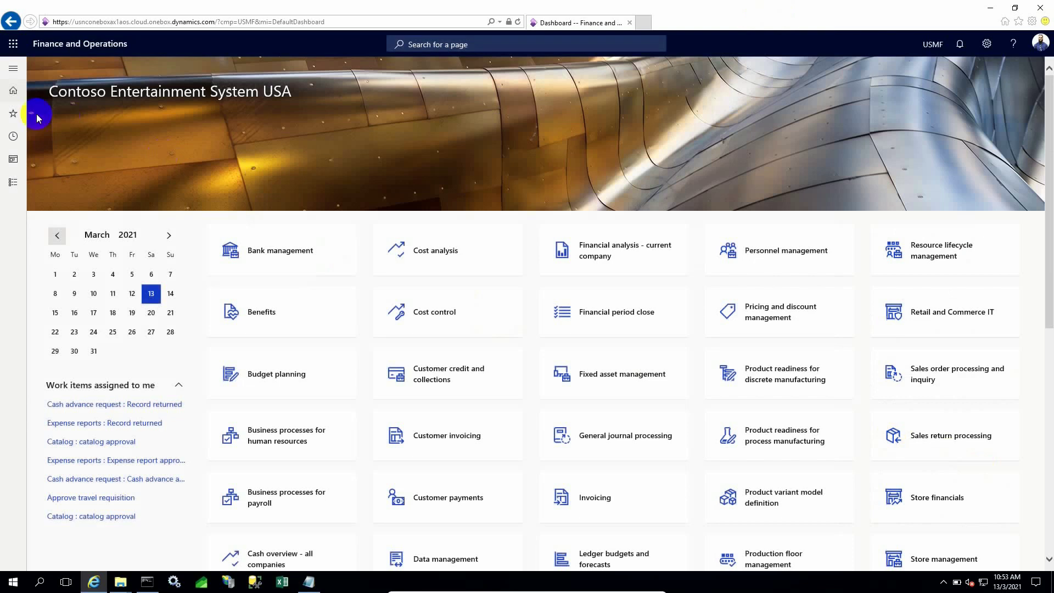
Run the Accounts payable Vendor base data report with default parameters.
click(15, 71)
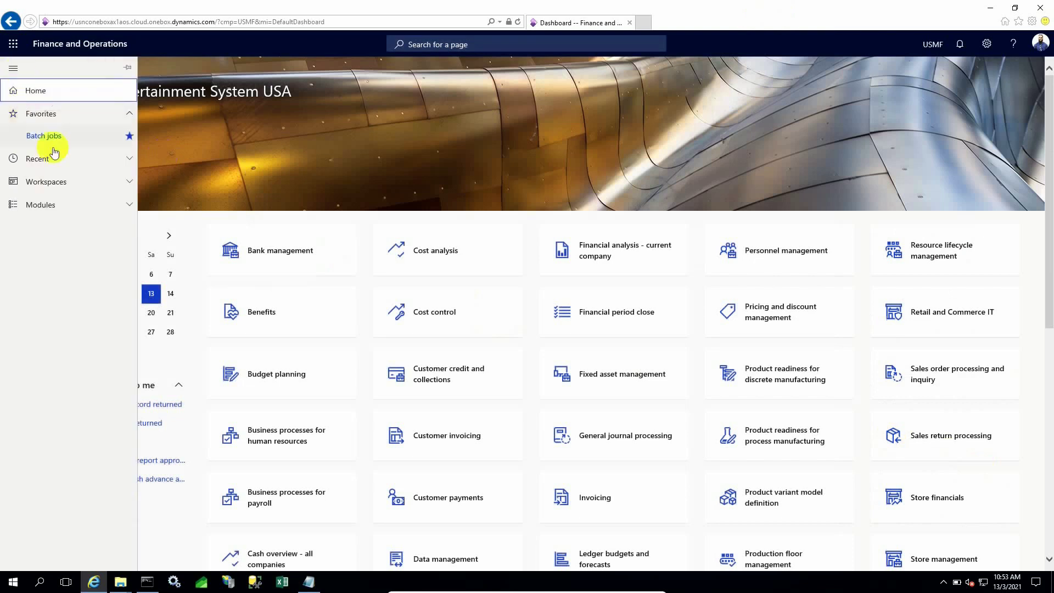
click(62, 201)
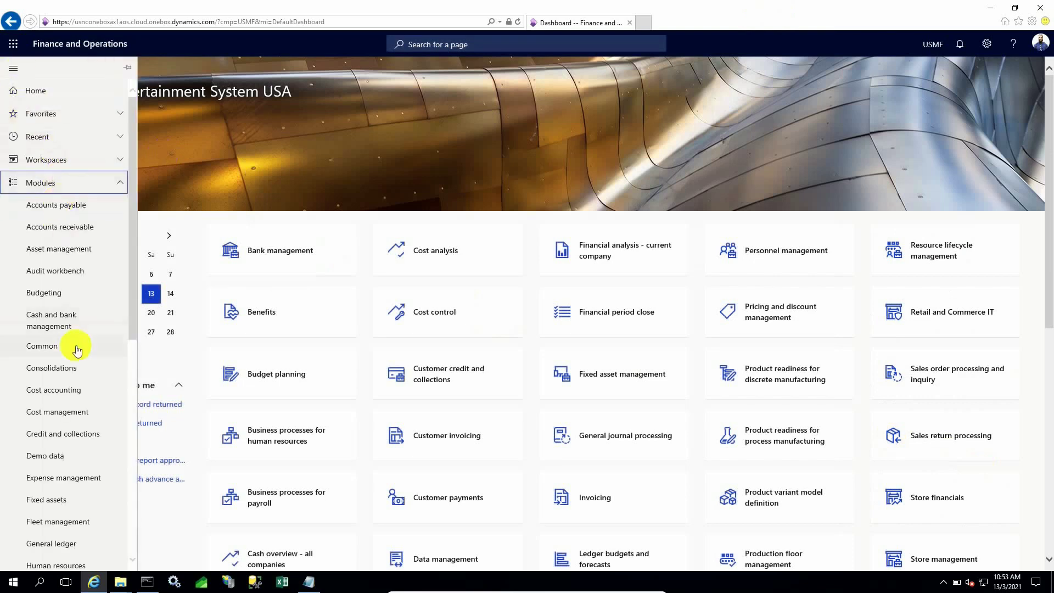
scroll(71, 346, down, 7)
scroll(77, 297, up, 7)
click(68, 211)
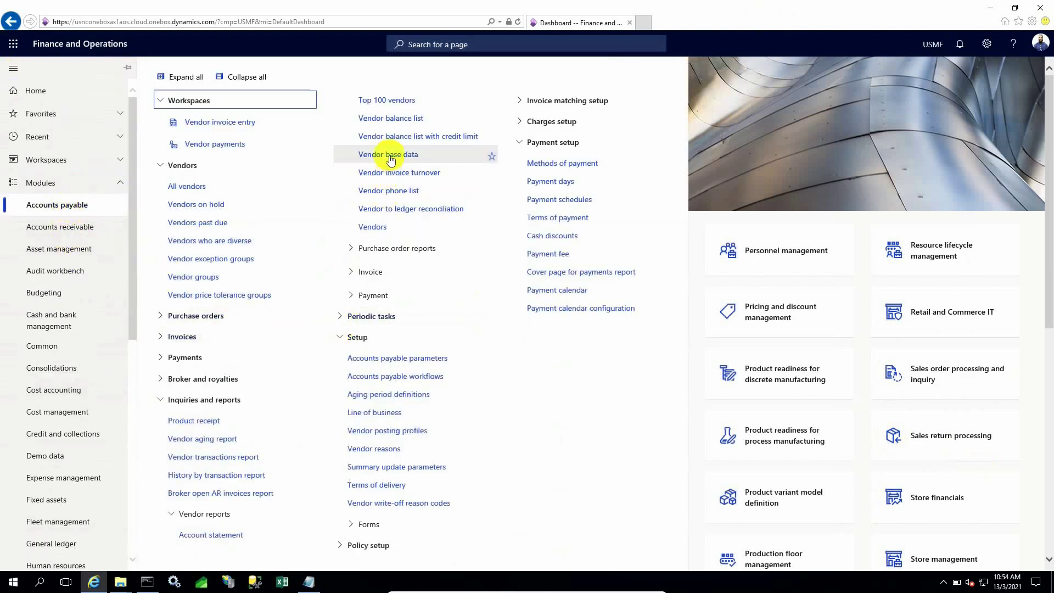
click(388, 174)
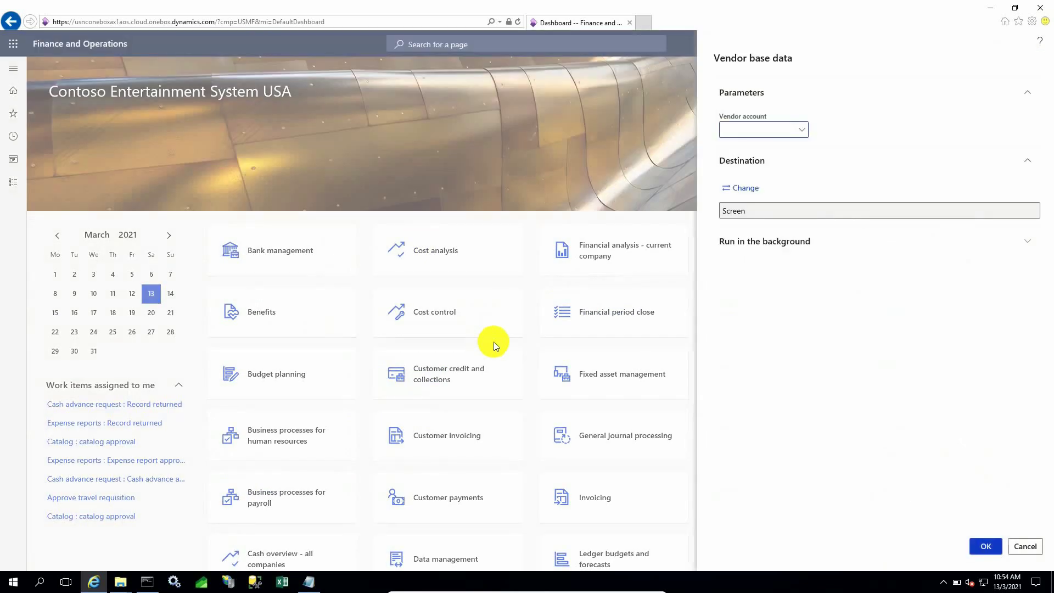
click(980, 548)
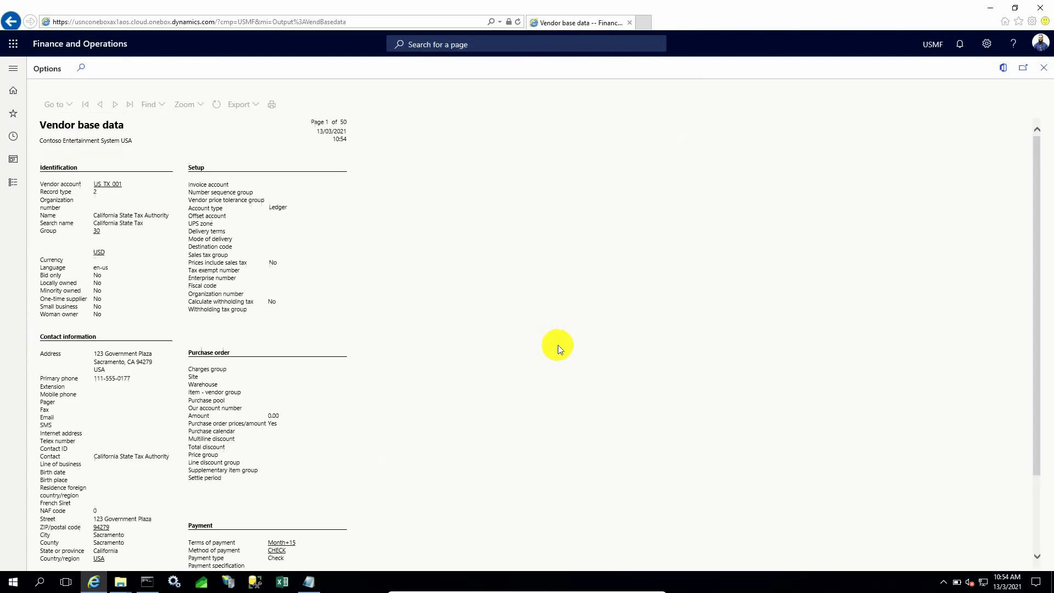
Scroll through the 50-page report, close the viewer, and return to the modules list.
drag(1035, 142, 1026, 296)
click(1043, 68)
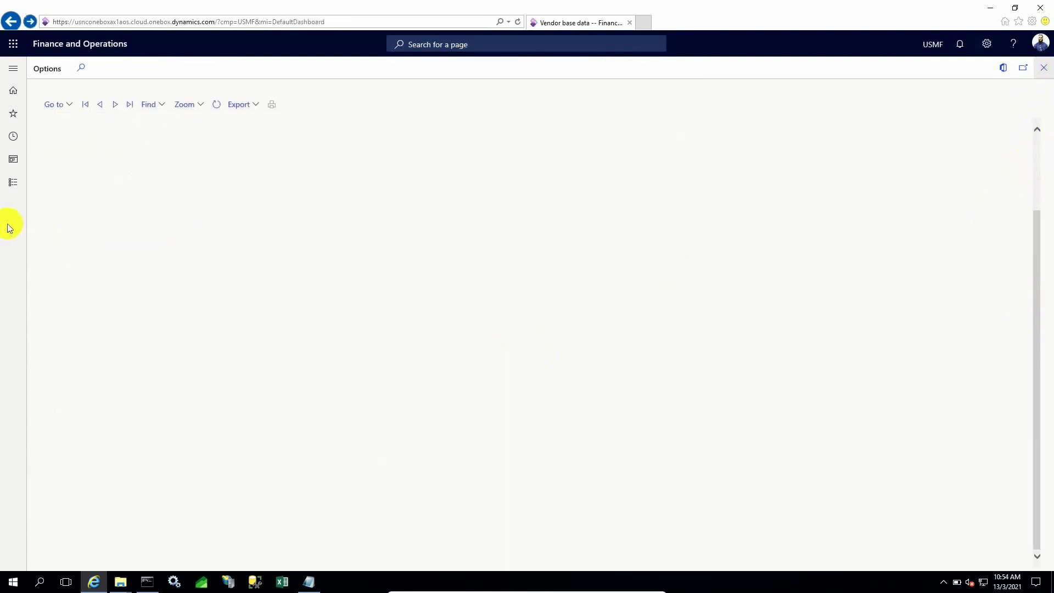
click(6, 191)
scroll(38, 384, down, 5)
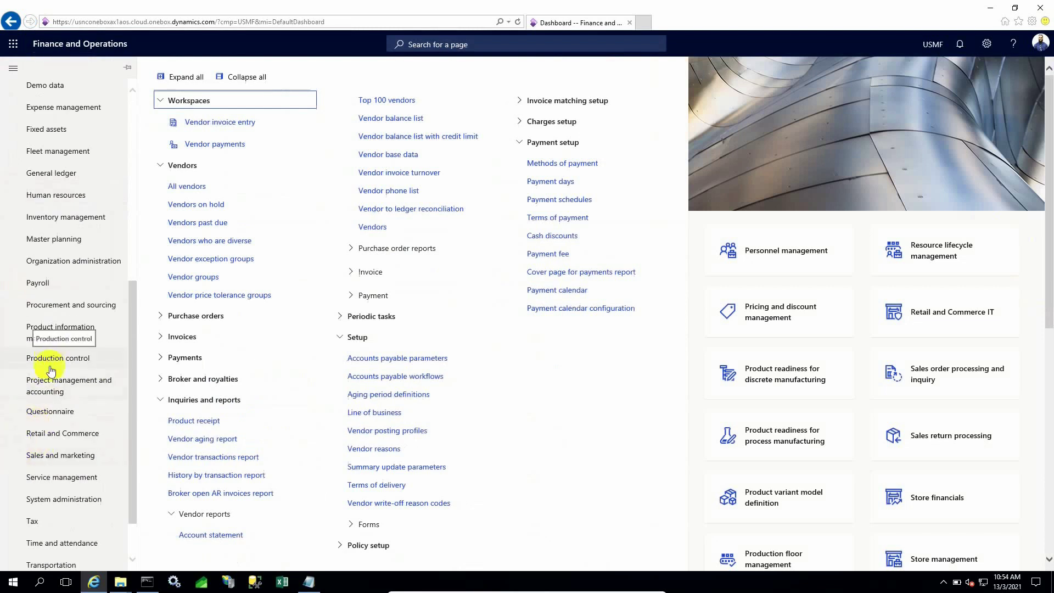
Launch Report Designer from General ledger > Financial reports.
click(77, 175)
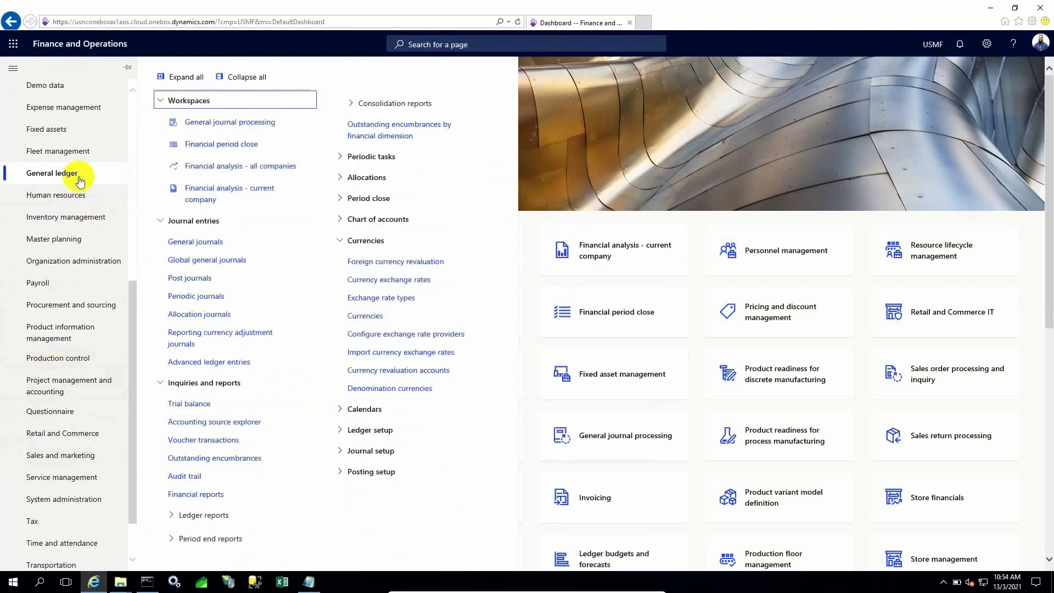
click(187, 494)
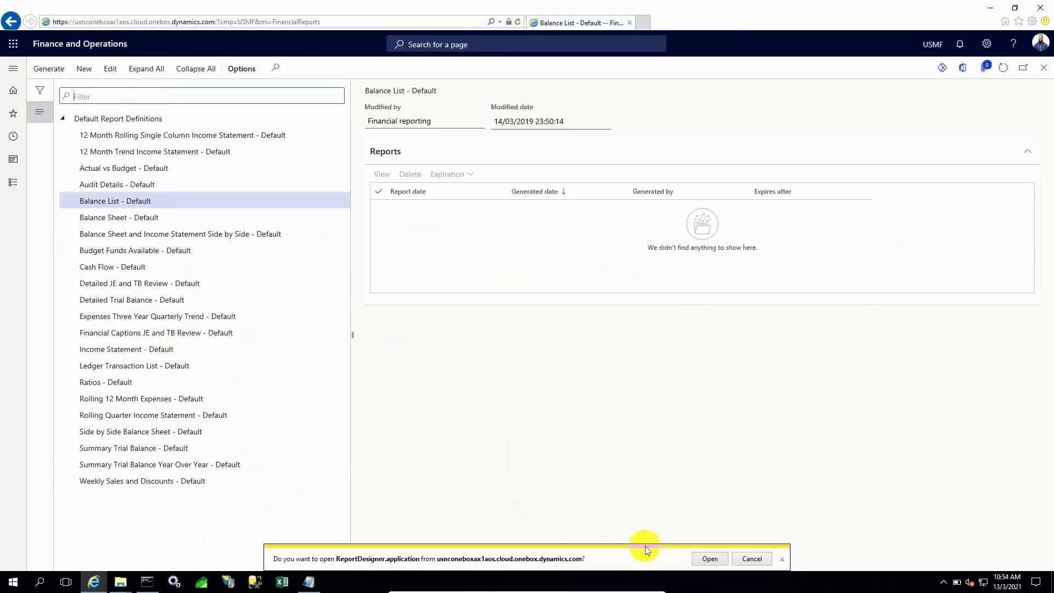
click(701, 559)
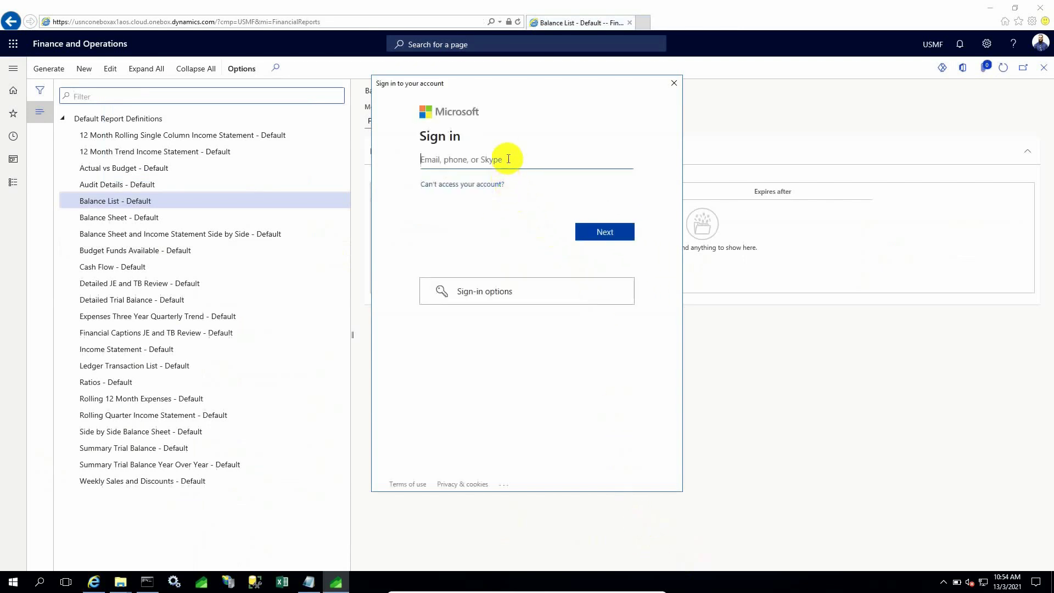
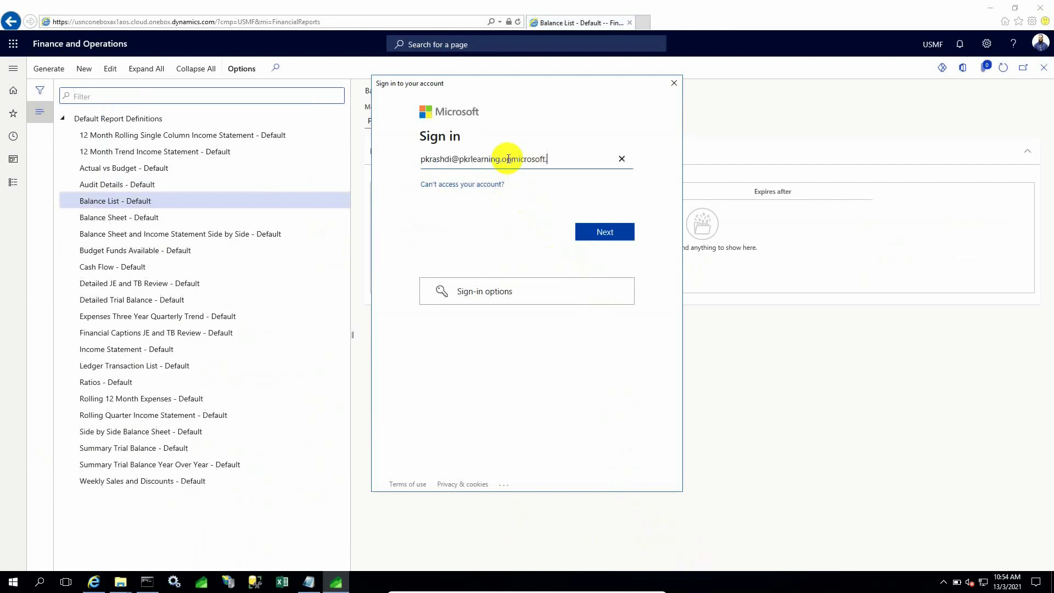
Sign in to Report Designer with the account e-mail address and password.
key(Return)
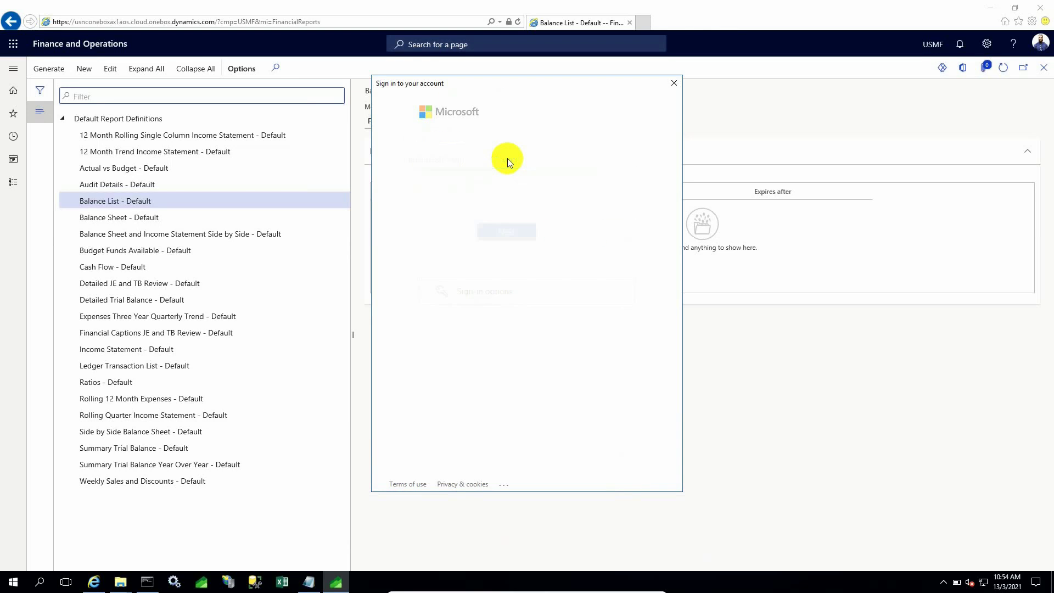
text(•)
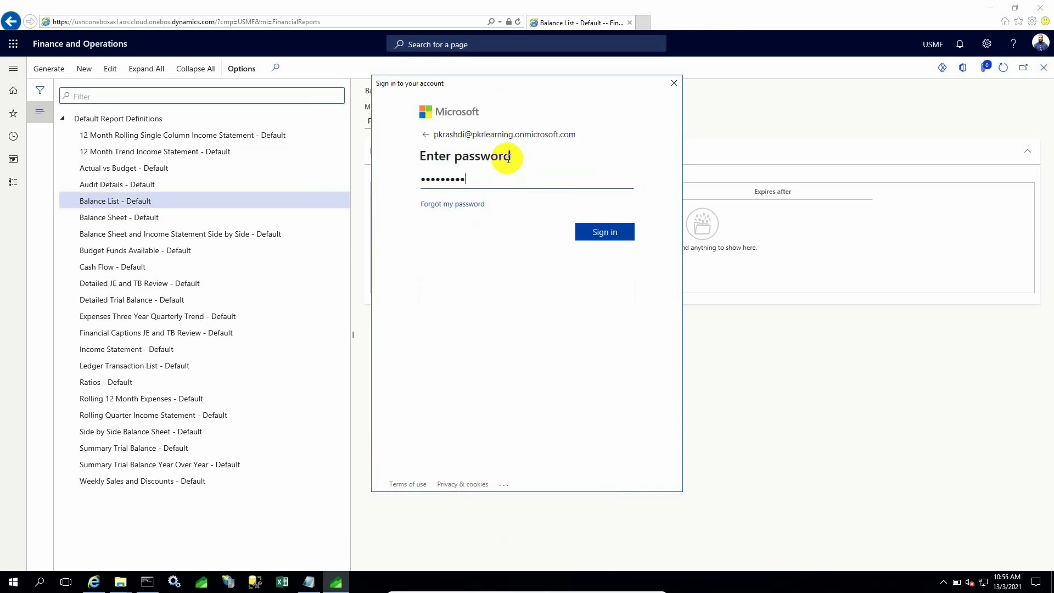
key(Return)
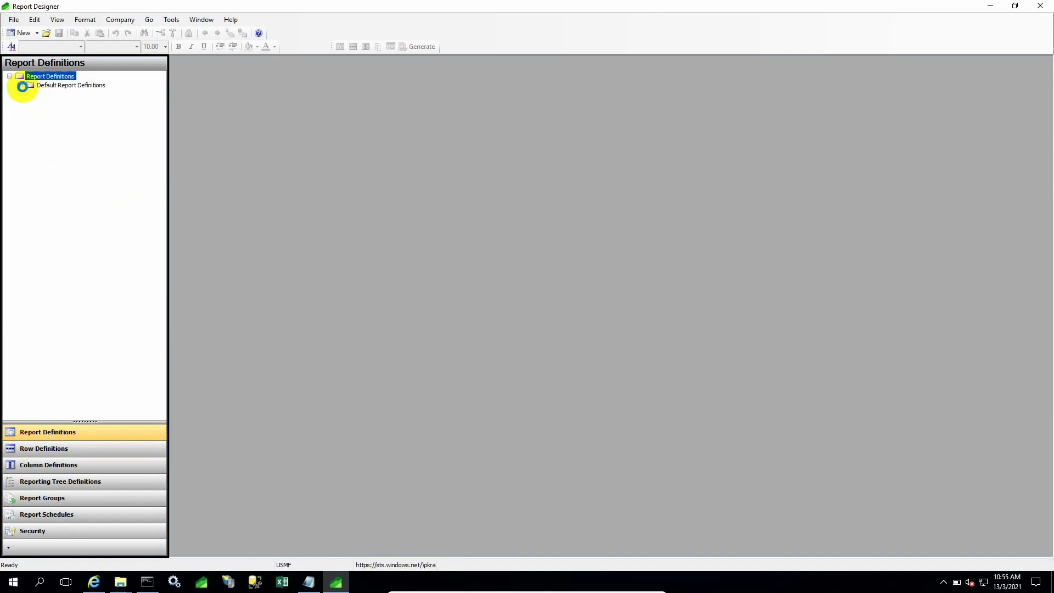
Review the default report definitions and the Balance Sheet - Default row definition.
click(22, 86)
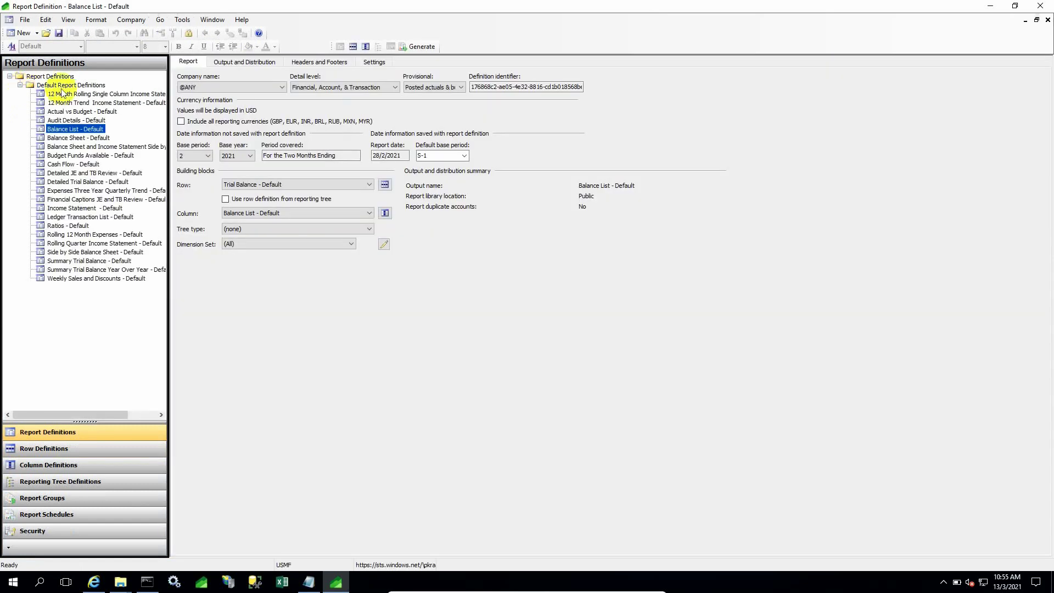
click(64, 94)
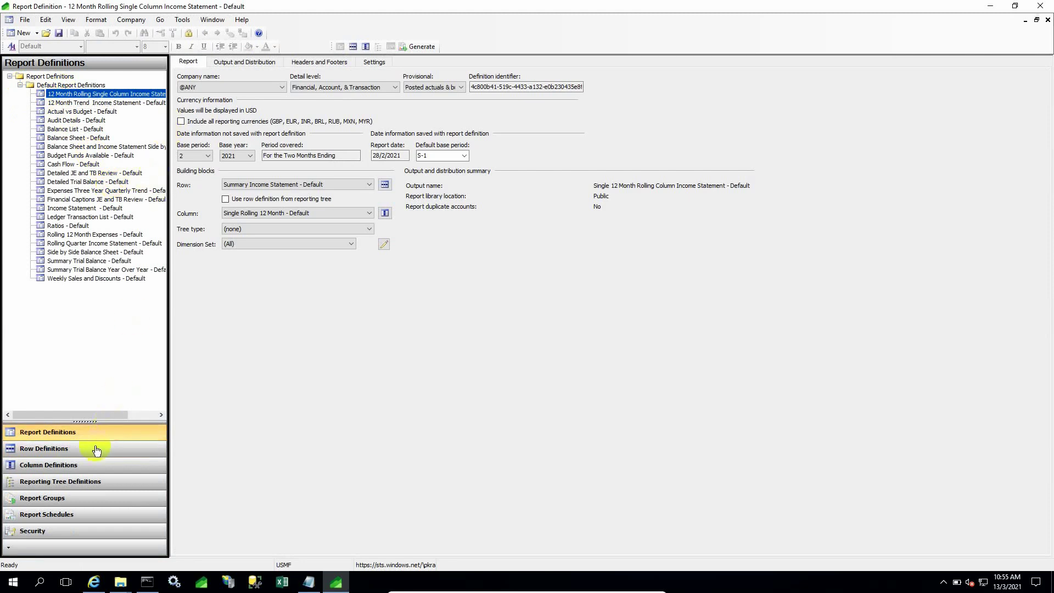
click(100, 455)
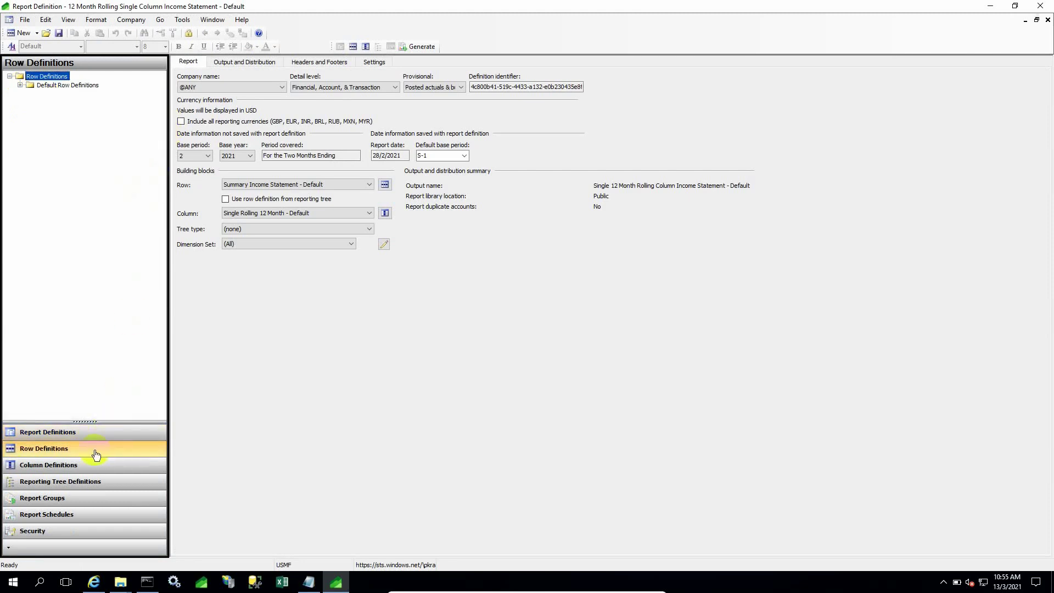
double_click(40, 85)
double_click(55, 94)
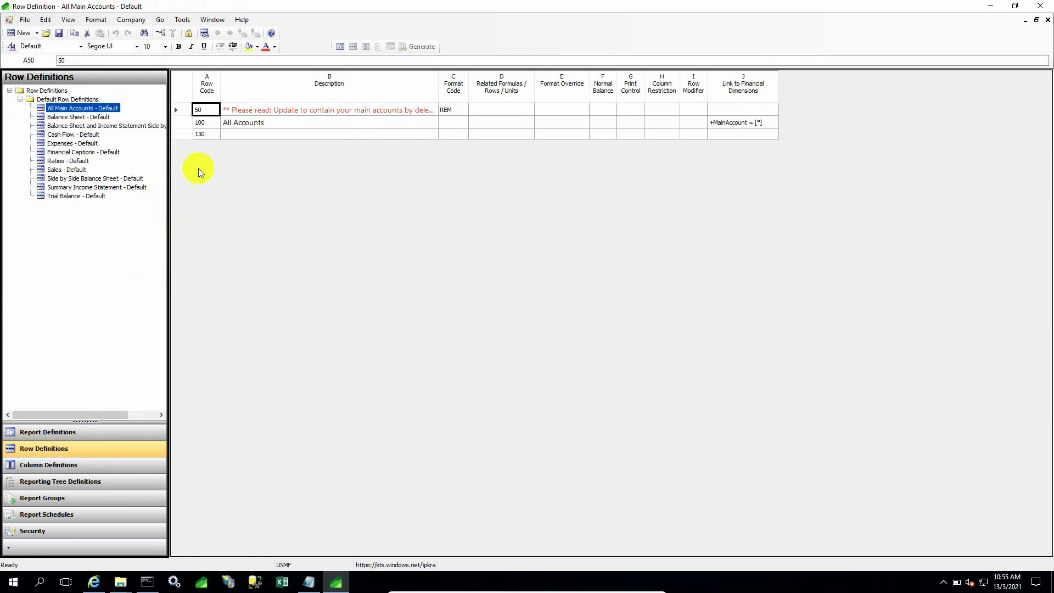
click(59, 117)
double_click(58, 117)
click(268, 150)
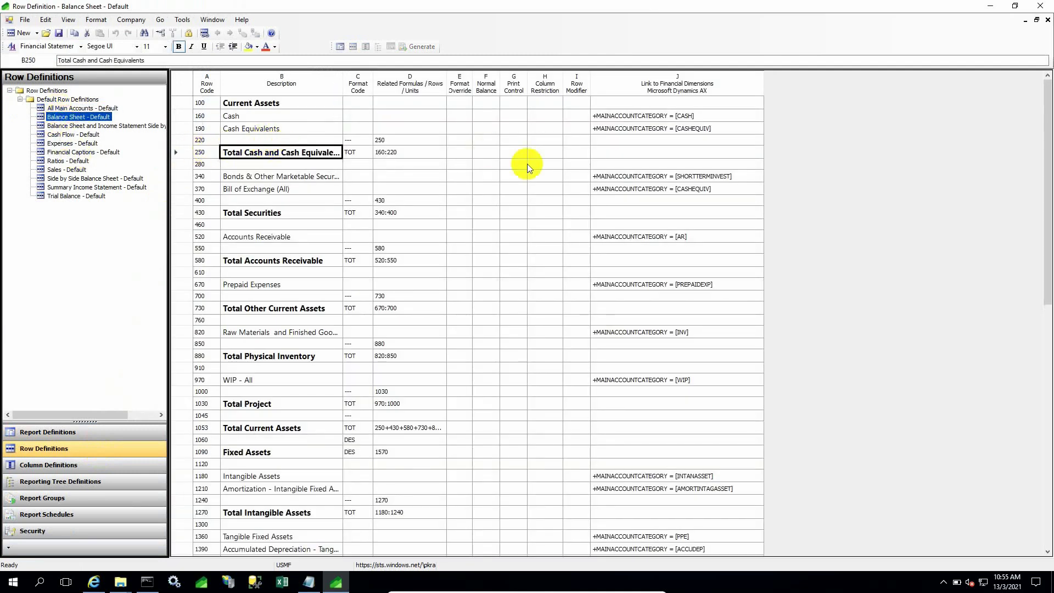
Browse the column definitions, the Auto - Business Unit reporting tree, and report groups.
click(33, 465)
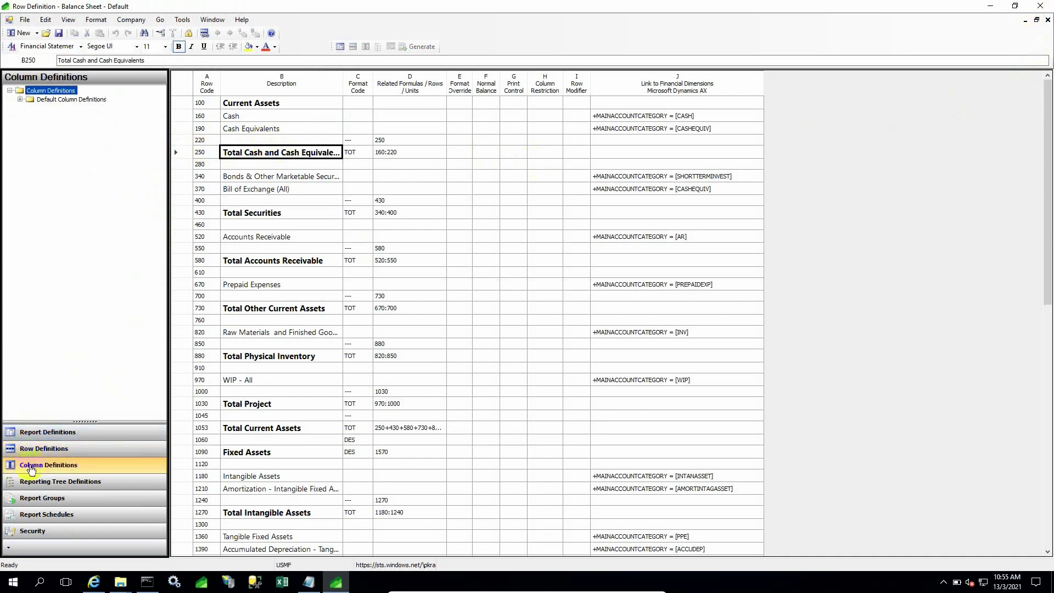
click(283, 175)
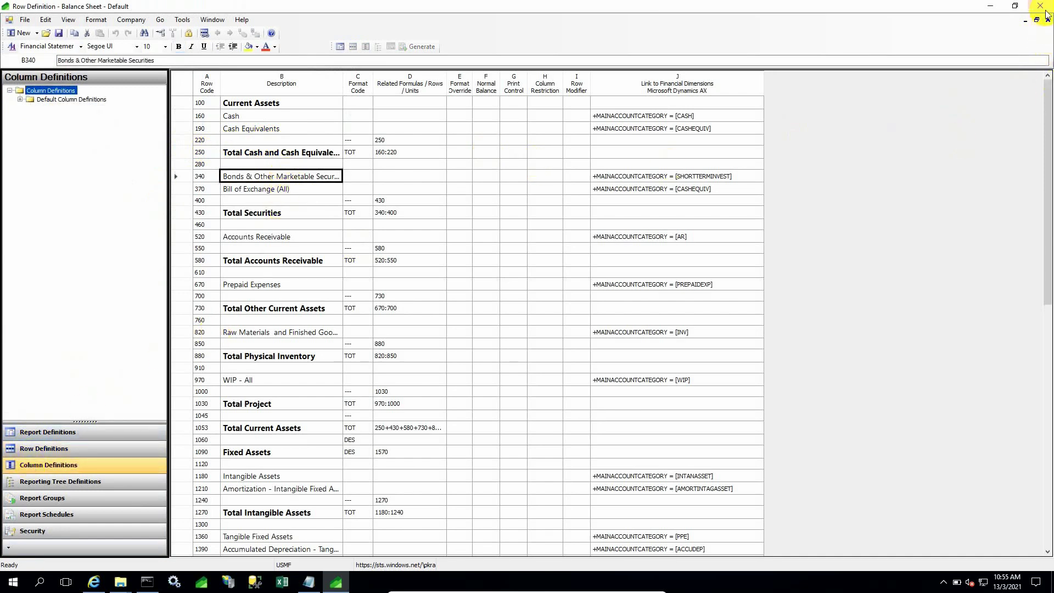
click(62, 483)
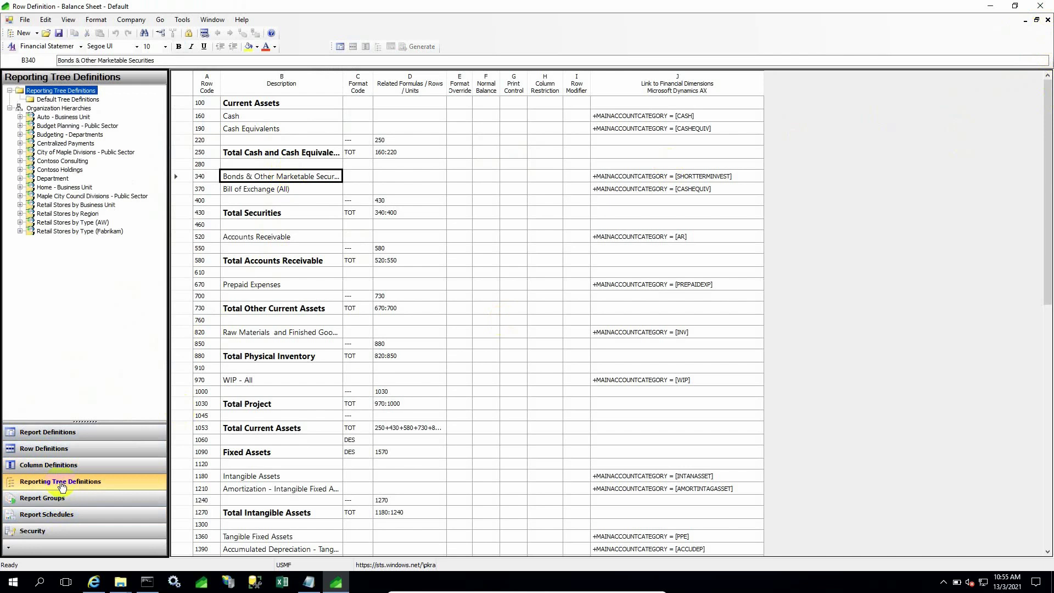
click(20, 118)
click(49, 101)
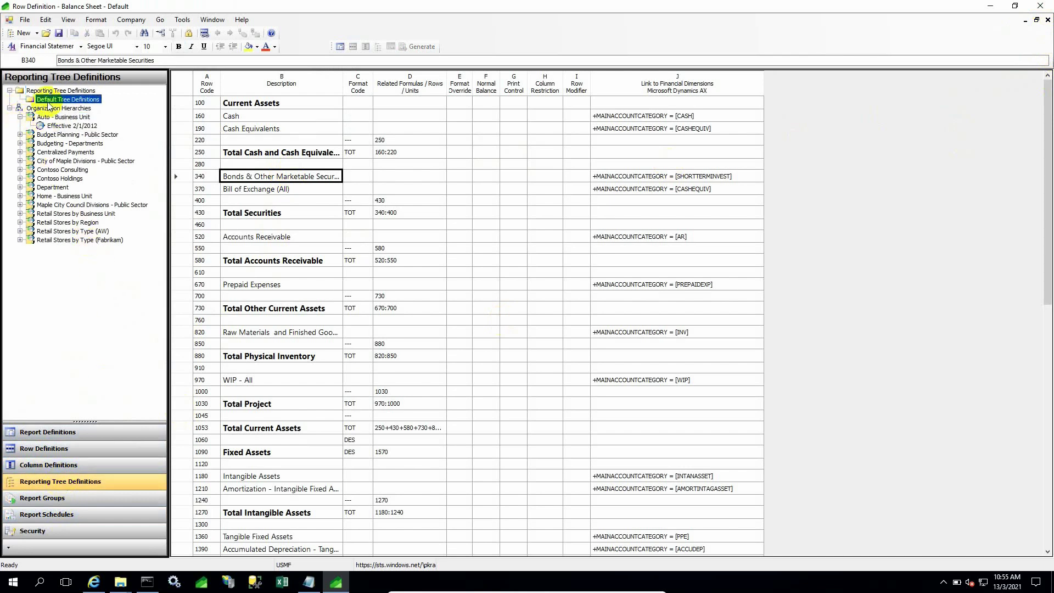
click(54, 497)
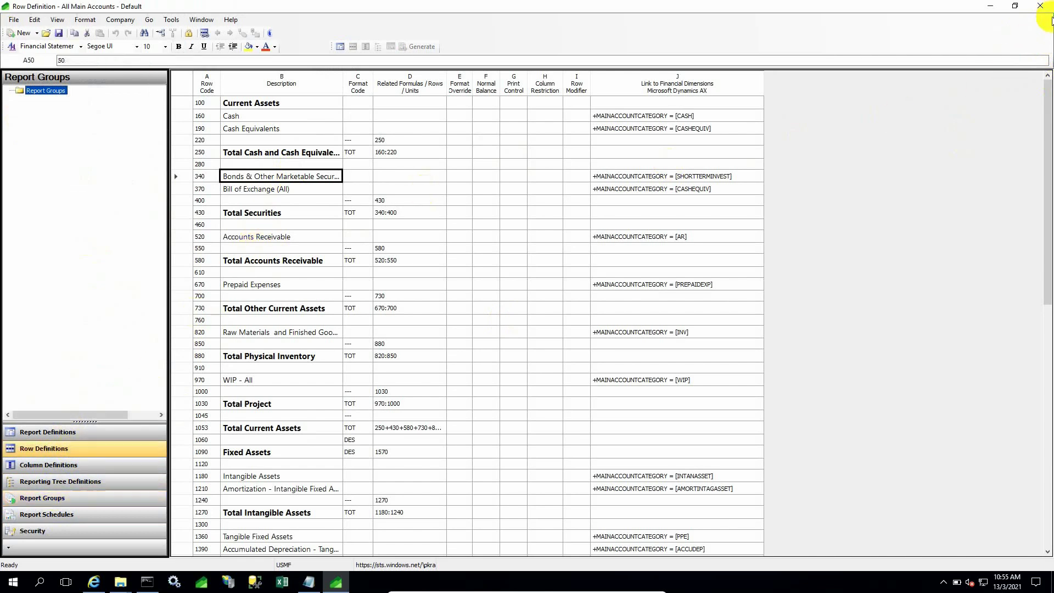
Close the row definition, Report Designer and the Financial reports page, returning to the dashboard.
click(1047, 19)
click(1047, 6)
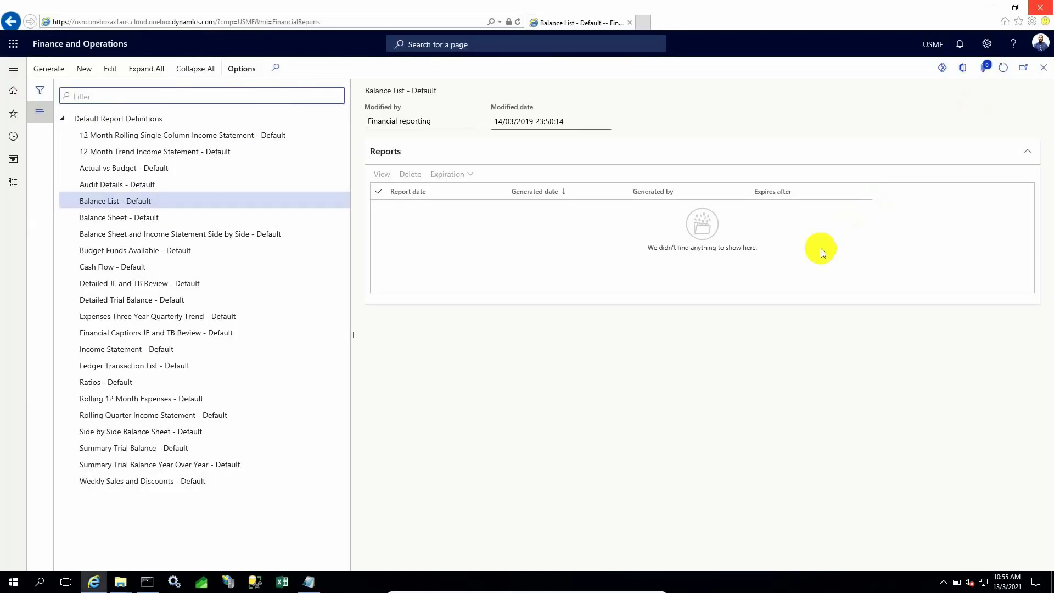
click(1045, 66)
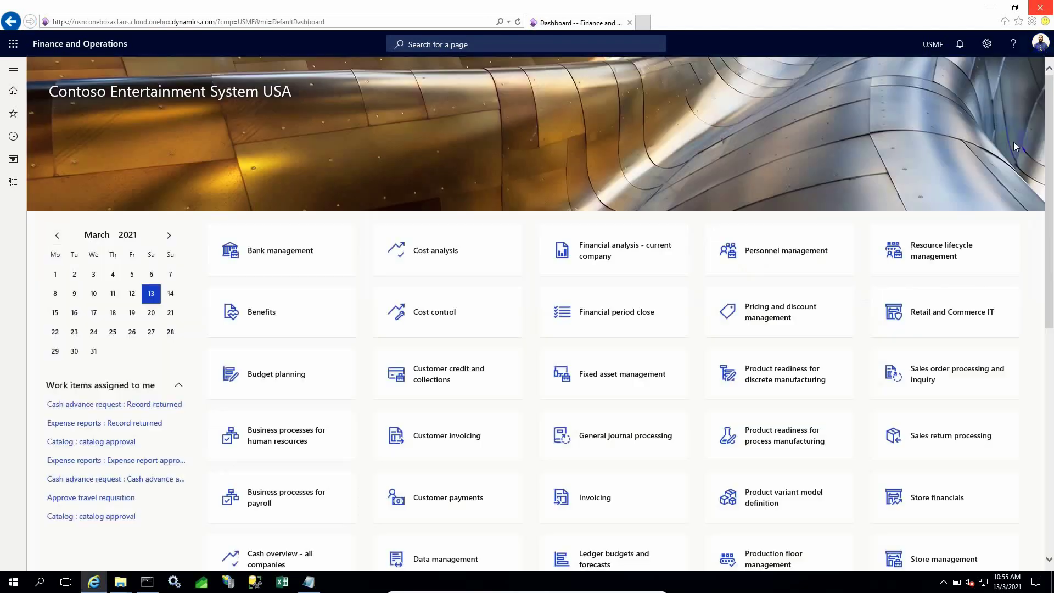
scroll(571, 332, down, 7)
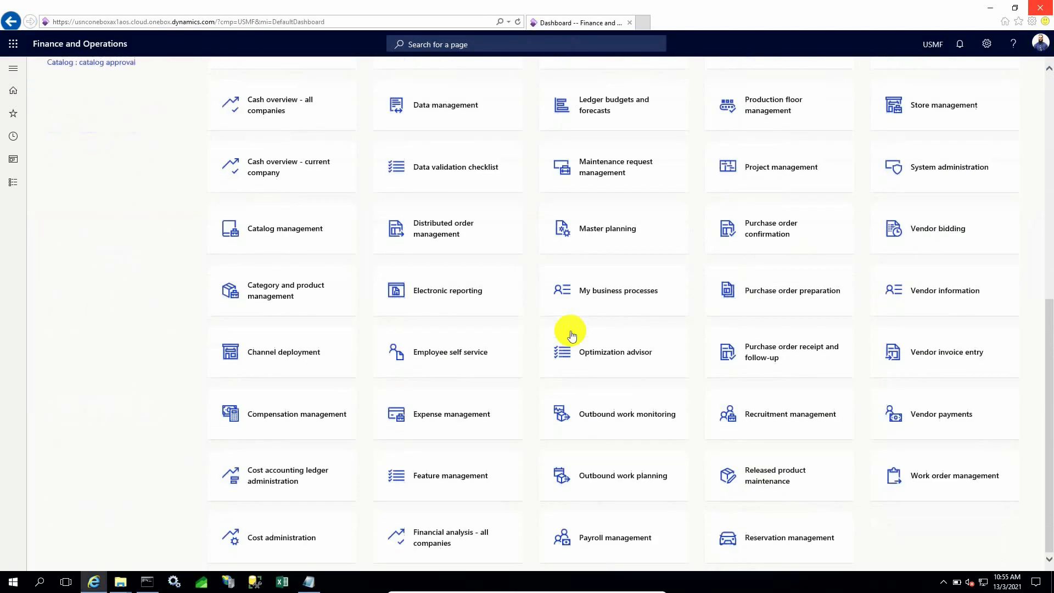